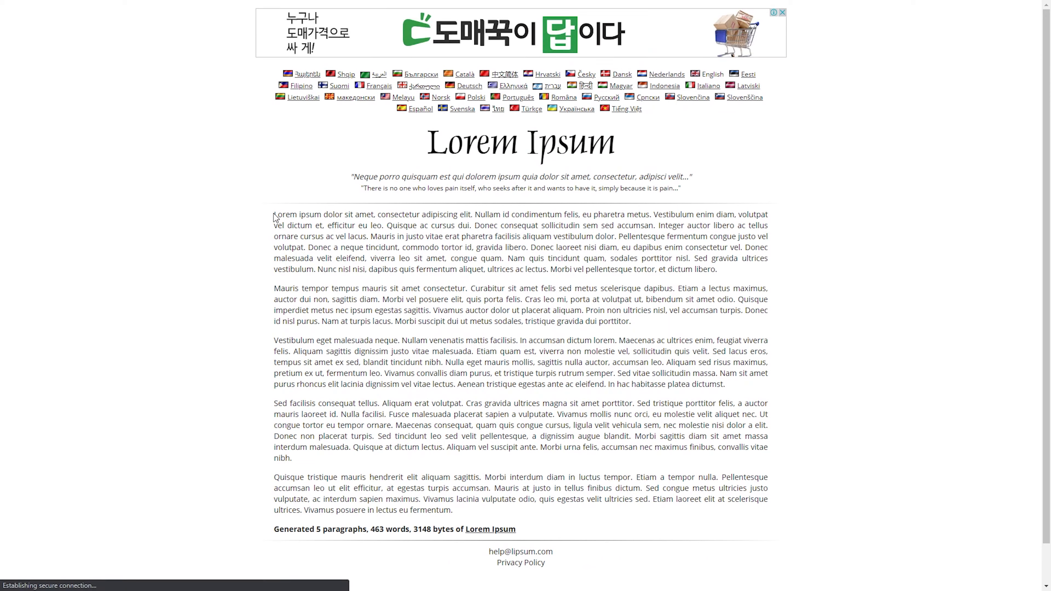
Copy the first paragraph of the Lorem Ipsum page, switch to Figma, and paste it into the text layer in Frame 4
left_click_drag(274, 217, 730, 274)
key("ctrl+c")
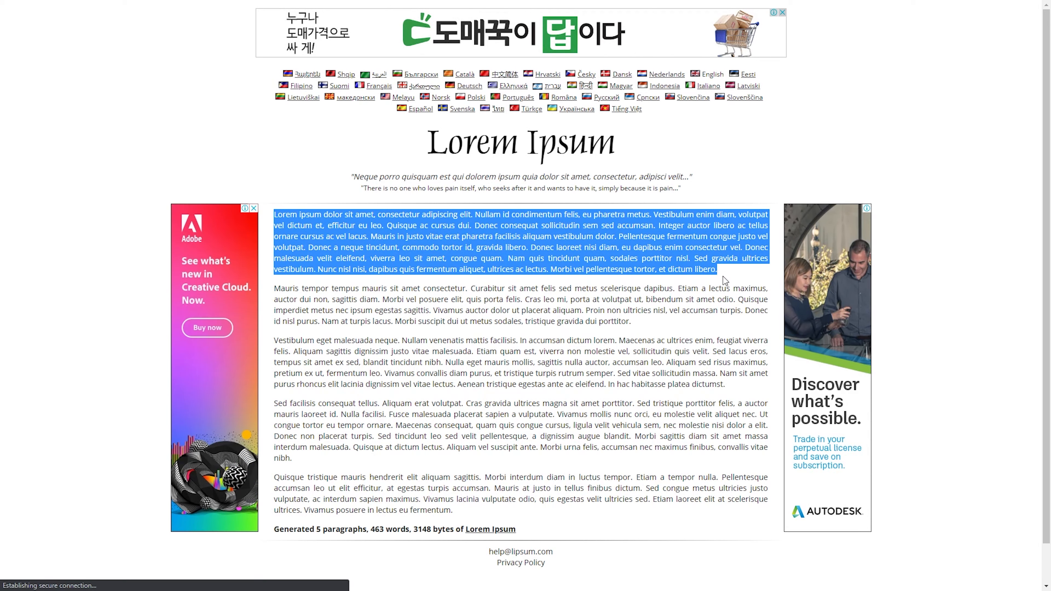
key("alt+Tab")
key("ctrl+v")
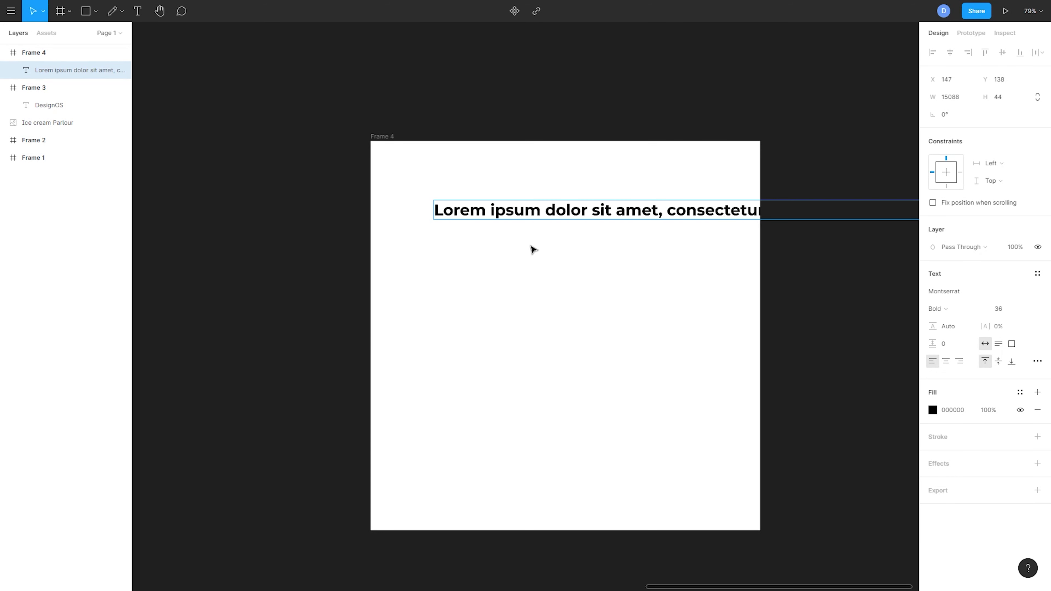
key("Escape")
Examine how far the pasted single-line text extends beyond Frame 4
scroll(541, 260, "up", 2)
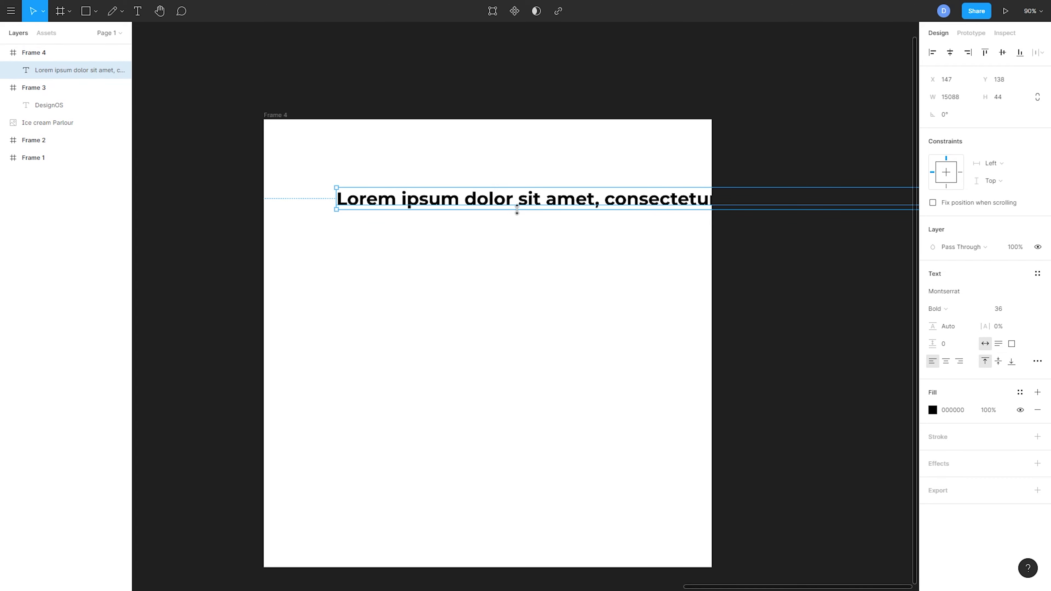
scroll(574, 216, "left", 2)
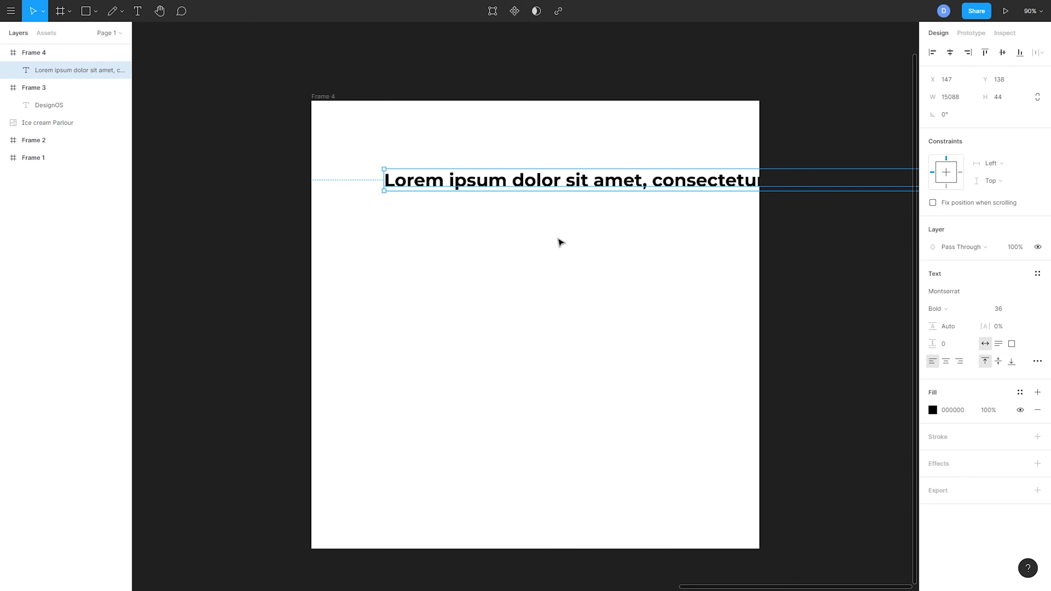
scroll(527, 256, "down", 4)
left_click_drag(816, 225, 512, 228)
scroll(512, 228, "down", 5)
left_click_drag(582, 234, 700, 262)
left_click_drag(206, 261, 539, 256)
scroll(539, 255, "up", 5)
left_click_drag(695, 252, 215, 234)
scroll(324, 261, "up", 3)
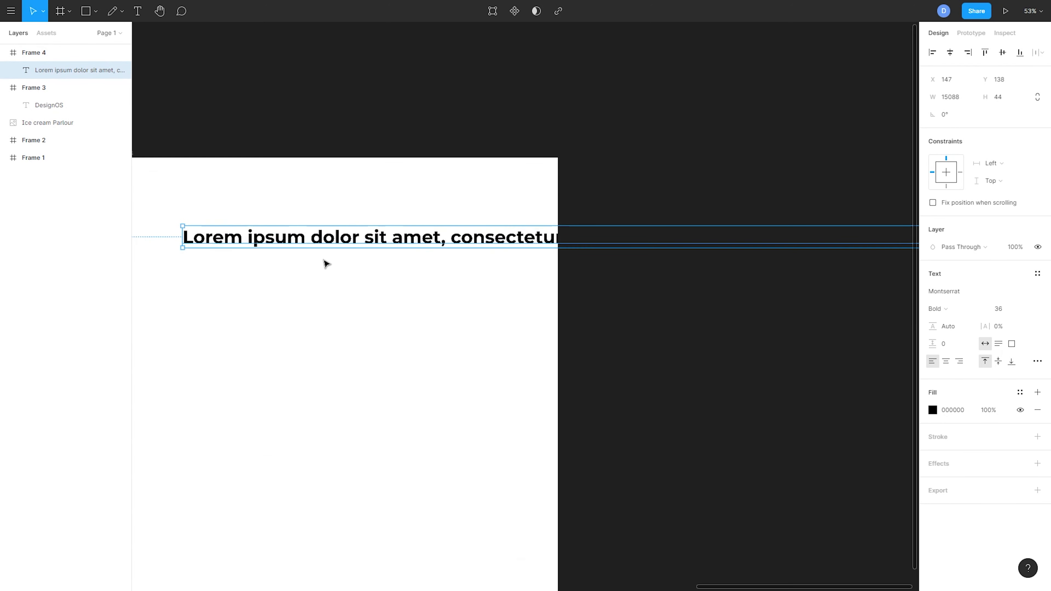
left_click_drag(324, 260, 488, 249)
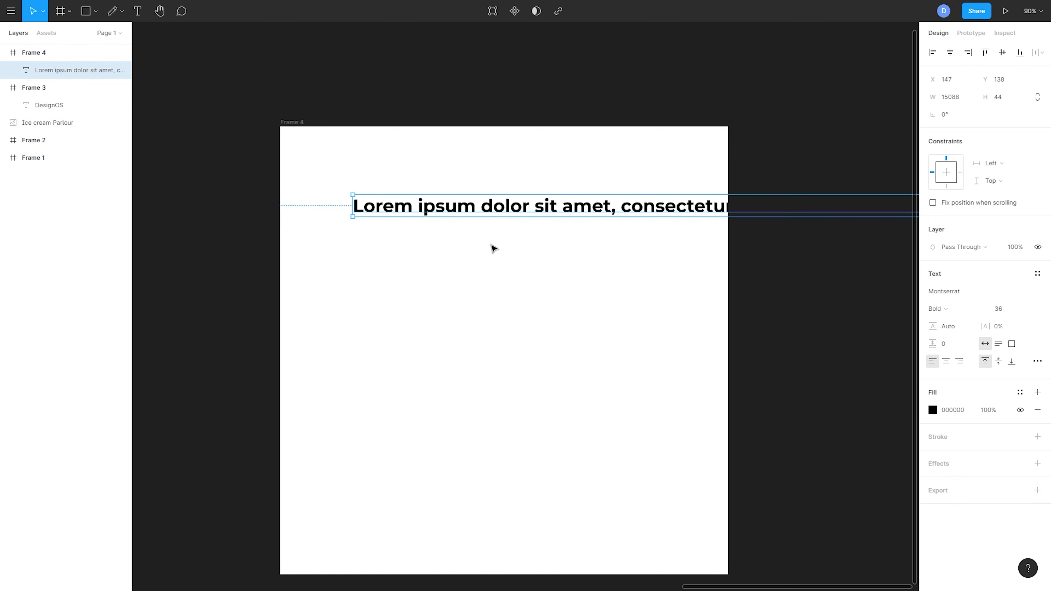
left_click_drag(441, 227, 454, 220)
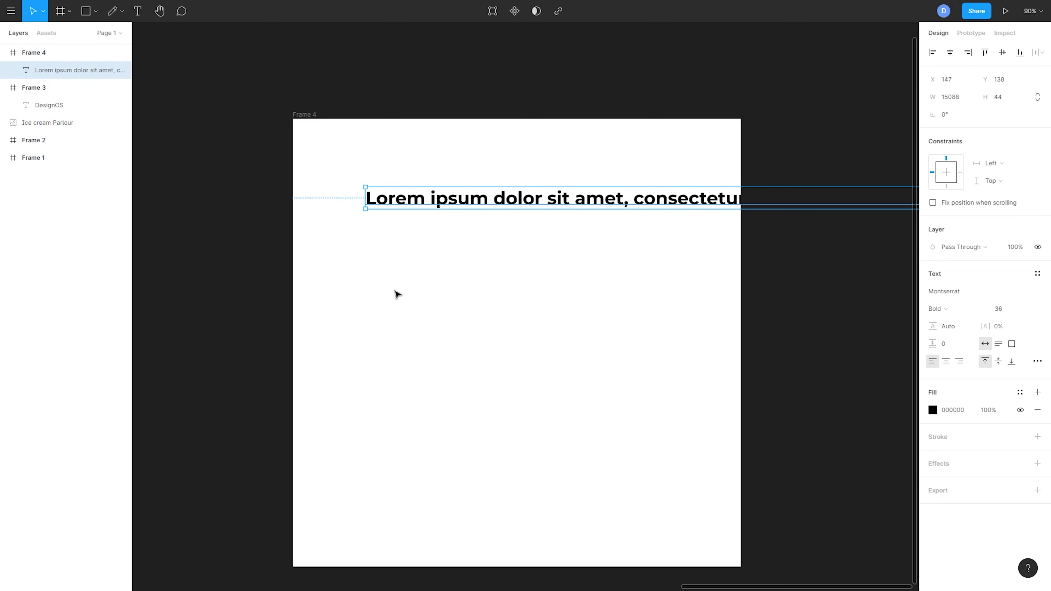
Paste the paragraph into a new text box about 791 × 341 in Frame 4 and delete that box
key("Return")
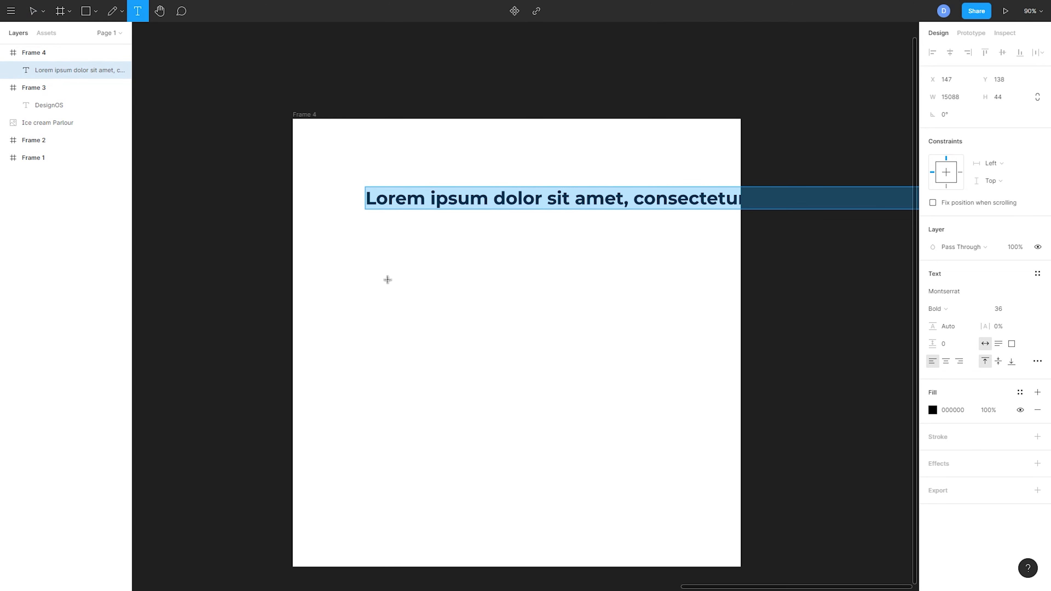
left_click_drag(320, 250, 712, 418)
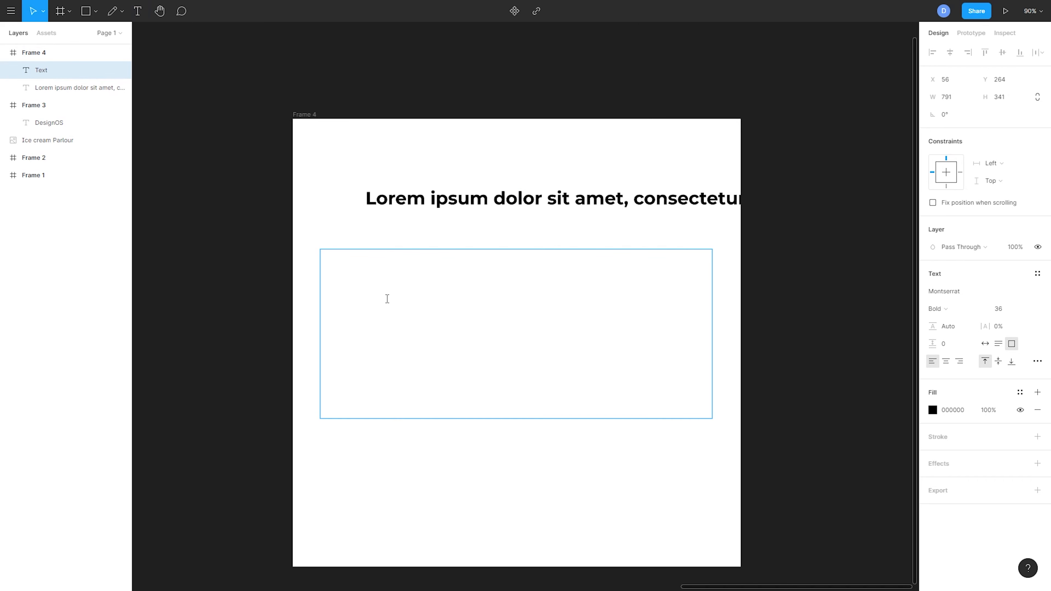
key("ctrl+v")
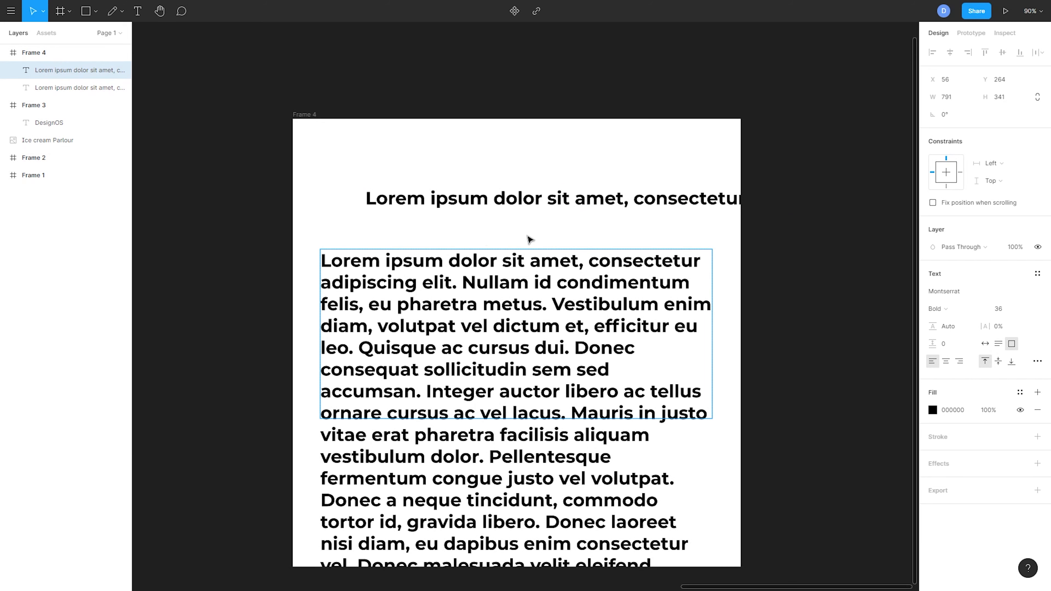
key("Escape")
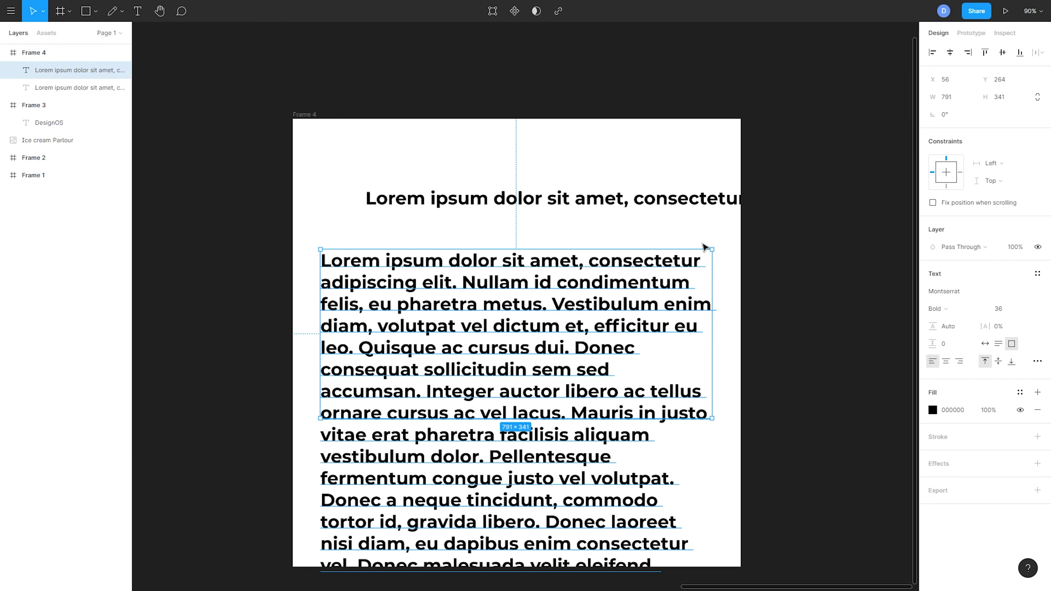
key("Delete")
Move the single-line text to X 0, Y 0 in Frame 4 and narrow its box to about 905 wide so it wraps
left_click_drag(462, 203, 389, 135)
scroll(616, 192, "right", 2)
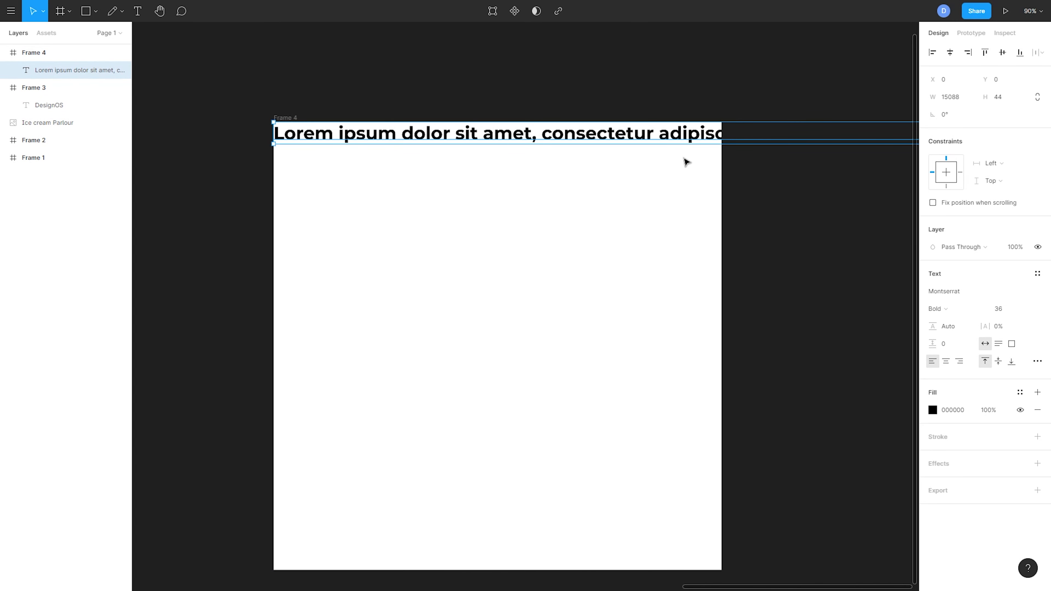
scroll(685, 162, "down", 6)
left_click_drag(727, 291, 544, 284)
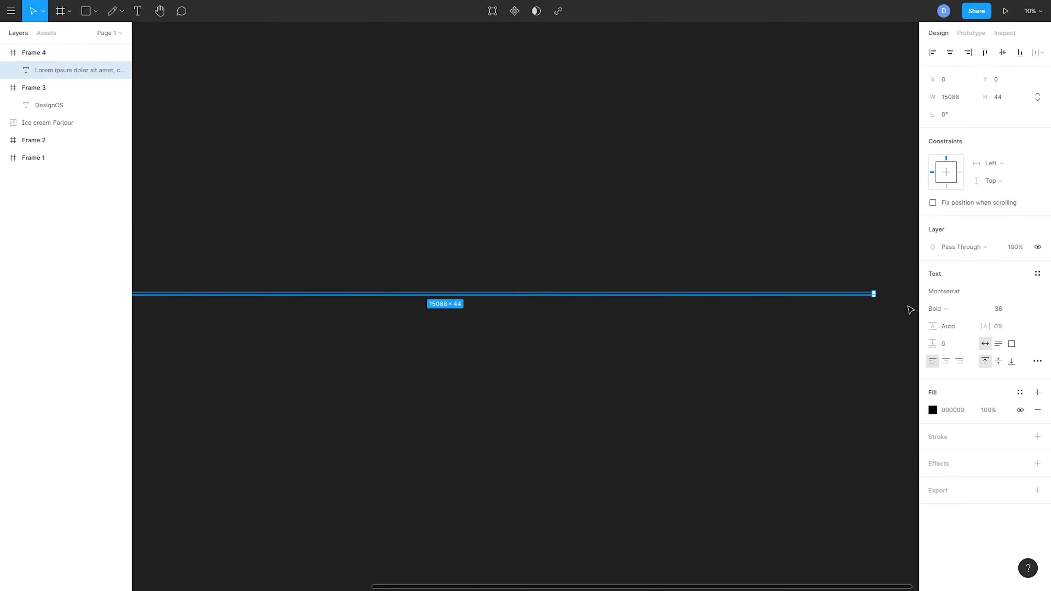
left_click_drag(871, 294, 198, 352)
left_click_drag(278, 327, 408, 349)
scroll(457, 286, "up", 2)
scroll(375, 308, "up", 4)
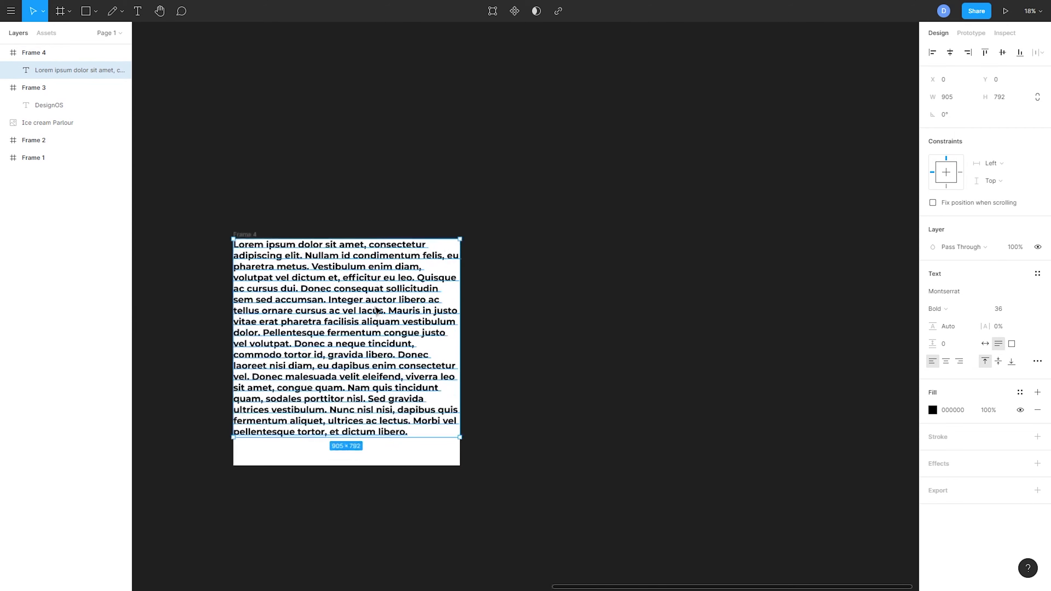
Set the font size of the whole lorem ipsum paragraph to 18
left_click_drag(372, 311, 486, 308)
double_click(26, 70)
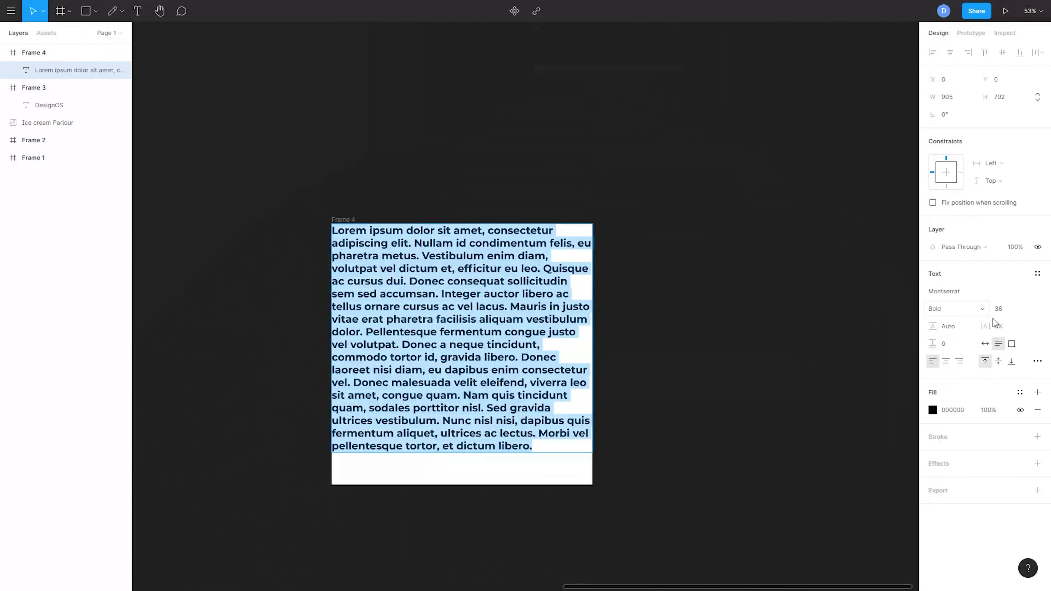
left_click(1029, 309)
left_click(1021, 283)
left_click_drag(481, 320, 511, 320)
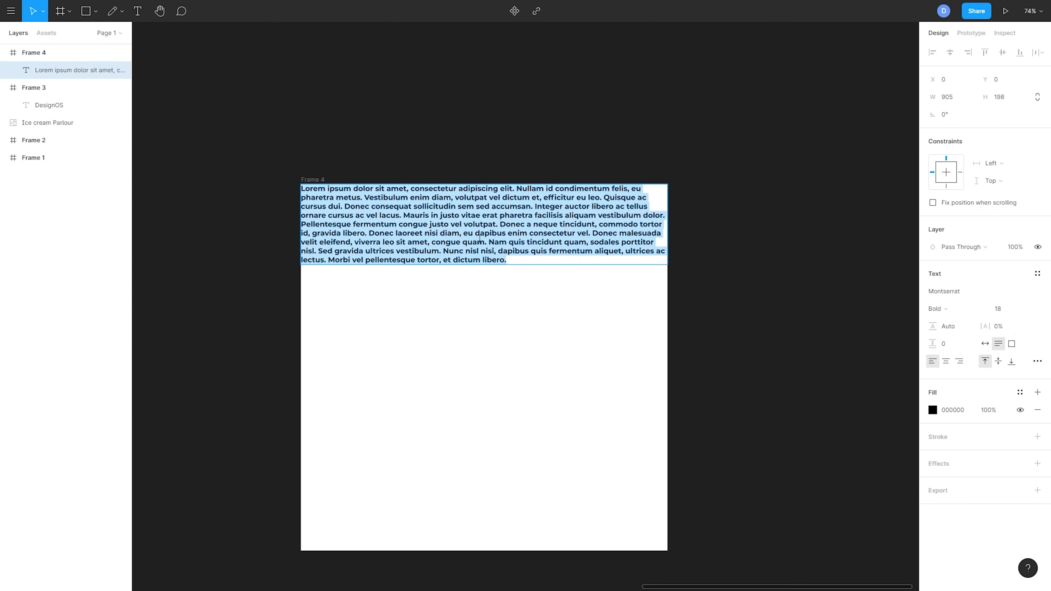
key("Escape")
Narrow the paragraph's box to about 826 wide and move it to about X 40, Y 61 in Frame 4
left_click_drag(669, 226, 635, 231)
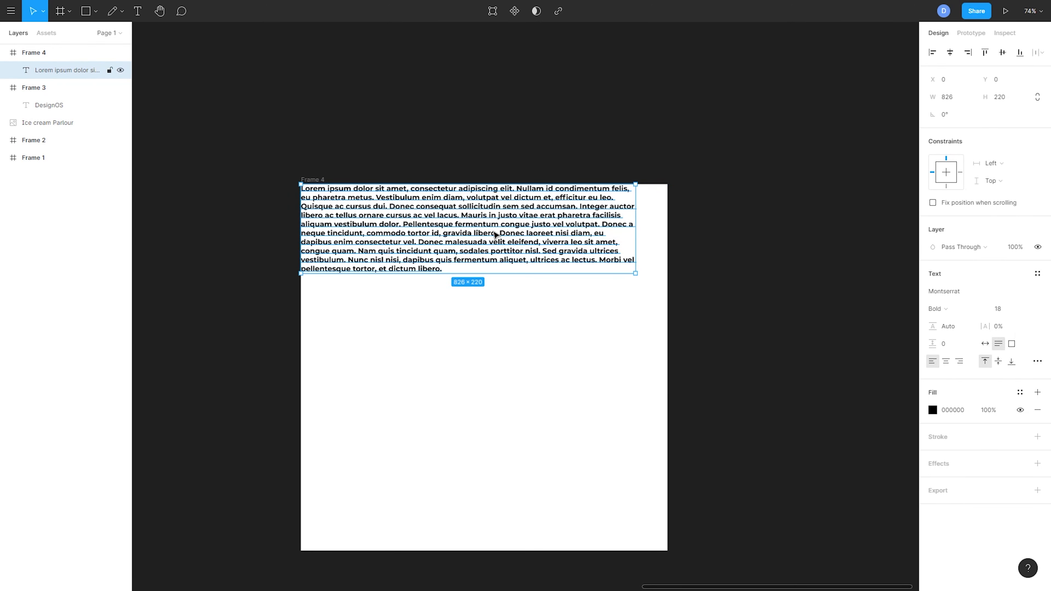
left_click_drag(492, 232, 509, 257)
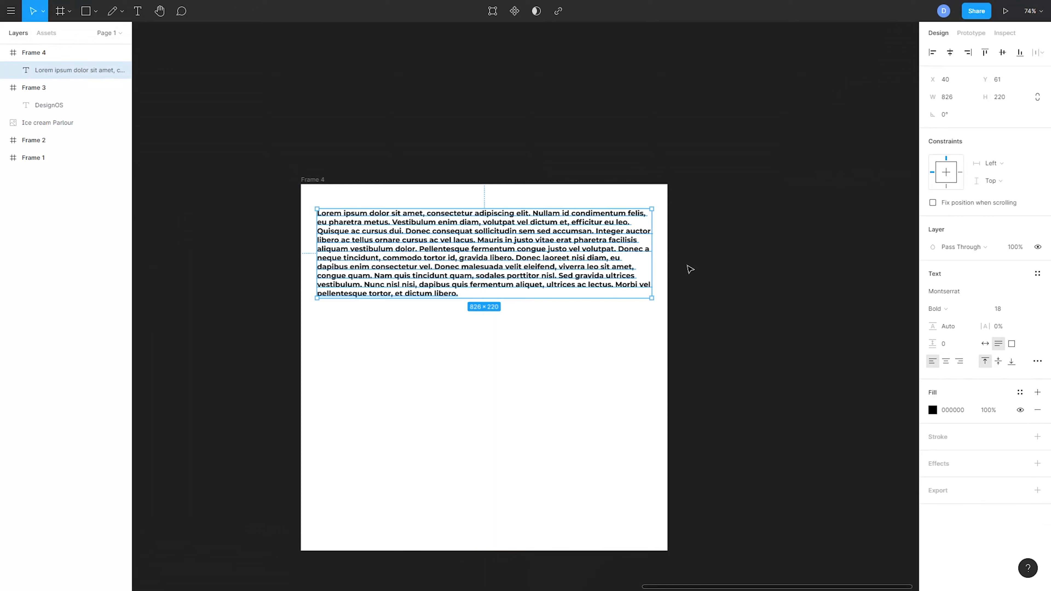
Select all of the paragraph's text in Frame 4 and set its line height to 0
double_click(514, 293)
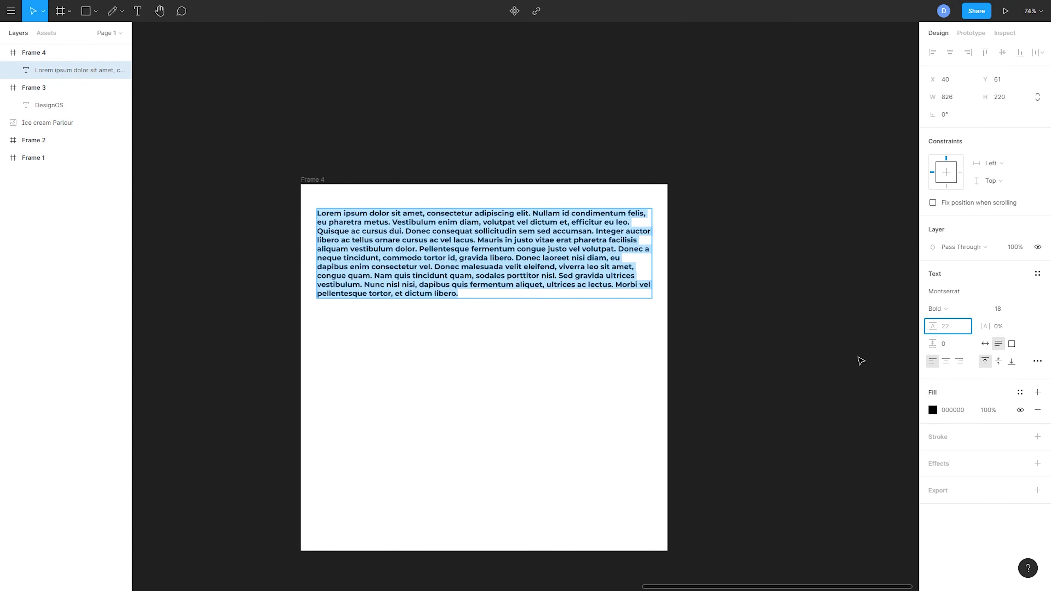
key("Escape")
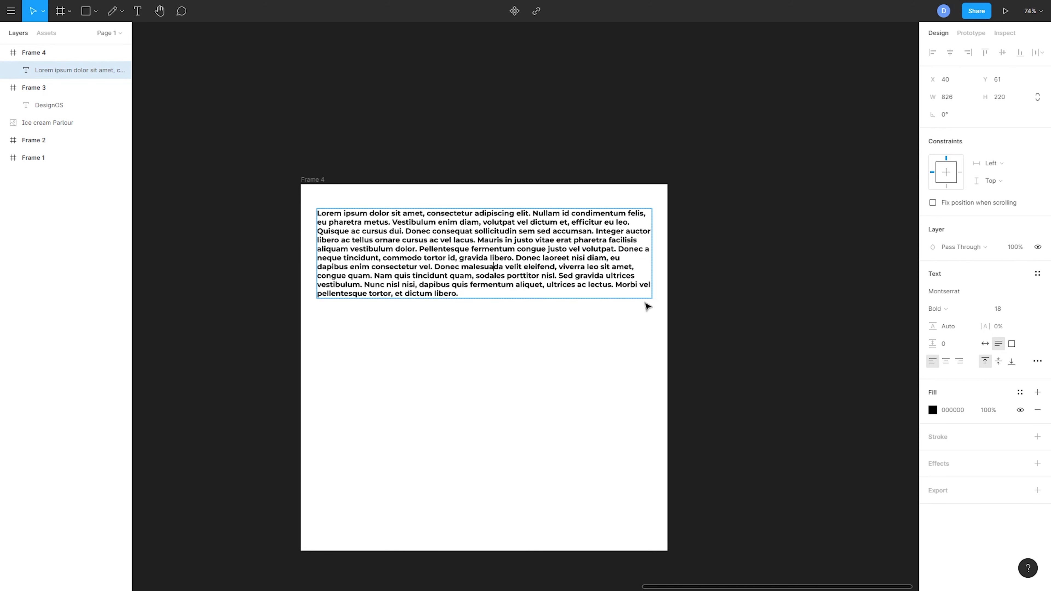
key("ctrl+a")
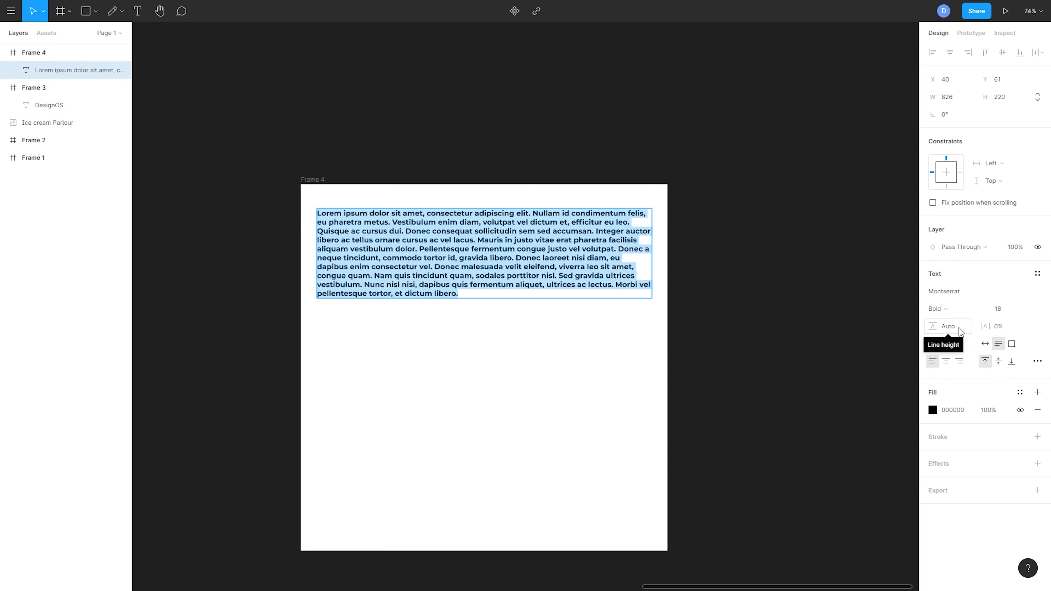
left_click(959, 328)
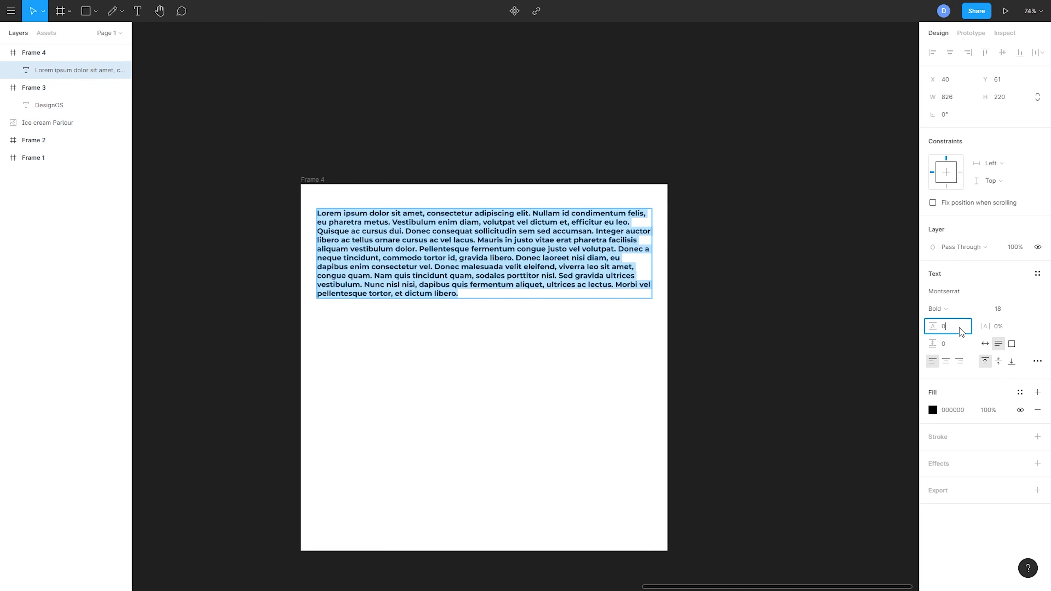
key("Return")
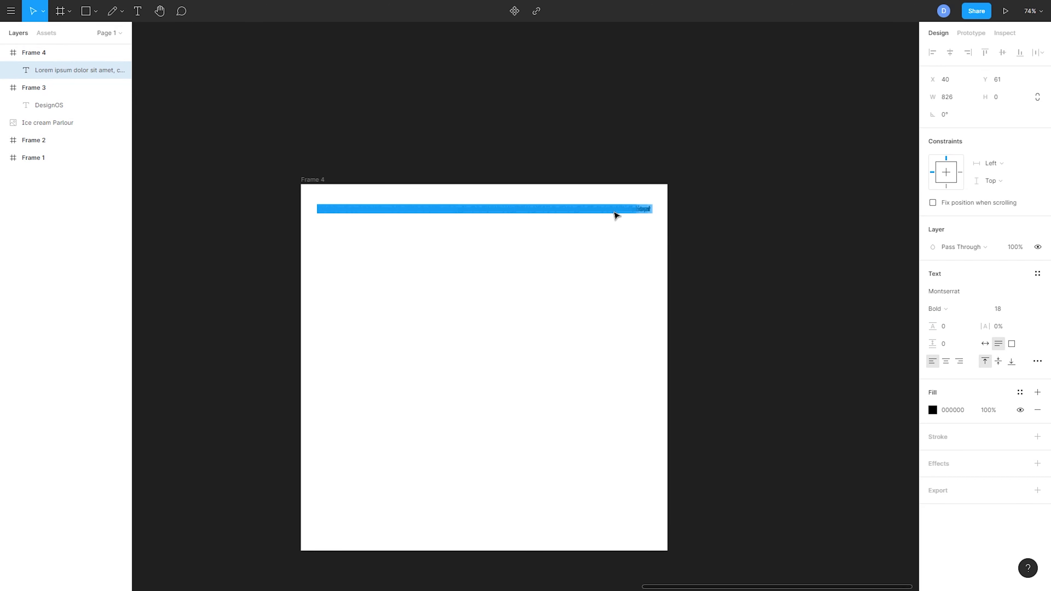
Set the paragraph's line height to 22
left_click(954, 328)
type("22")
key("Return")
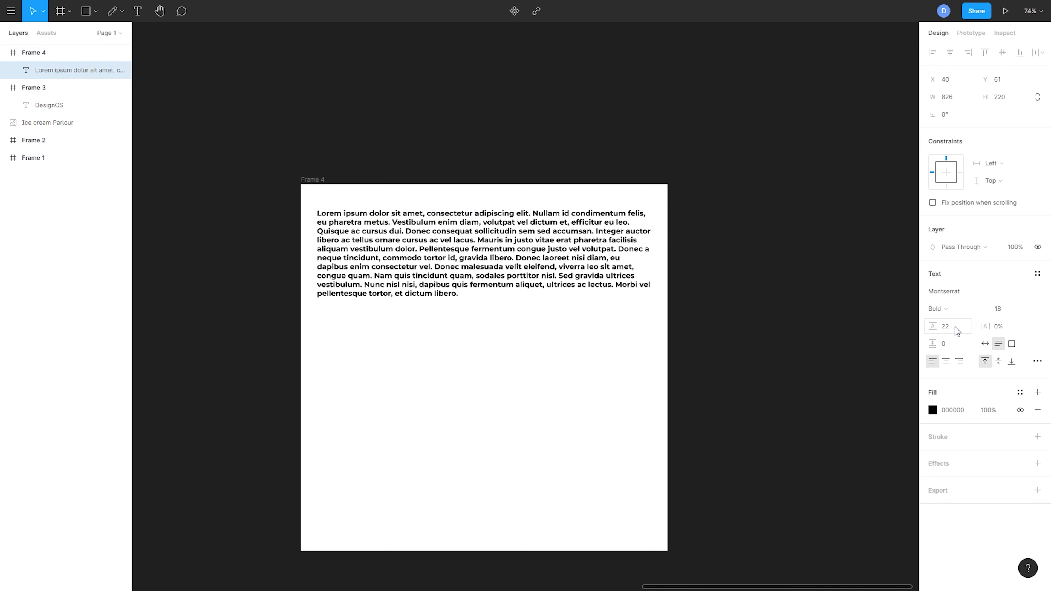
Increase the paragraph's line height to 100
left_click(956, 327)
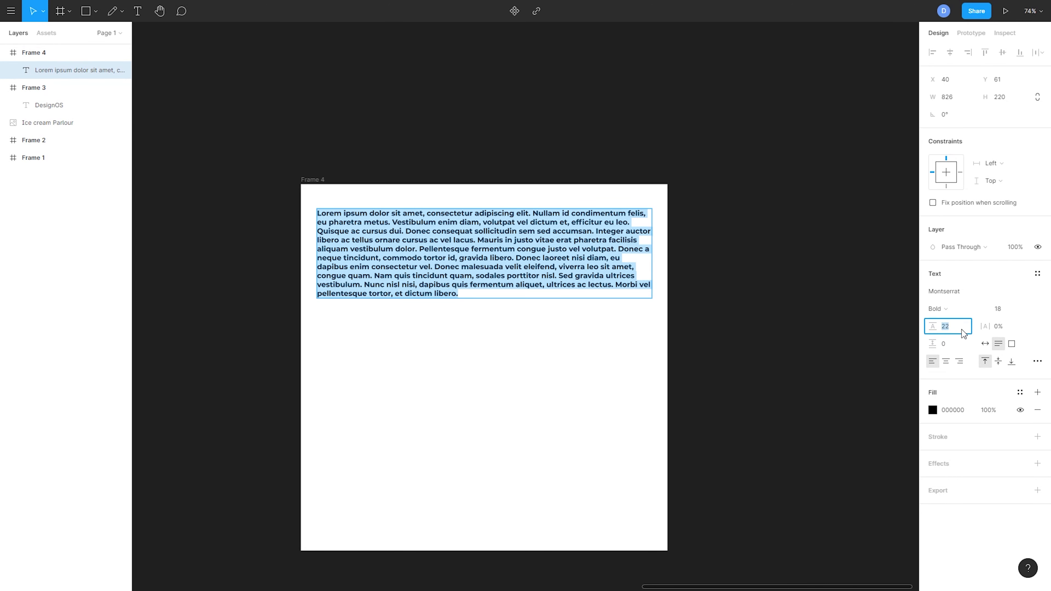
type("100")
key("Return")
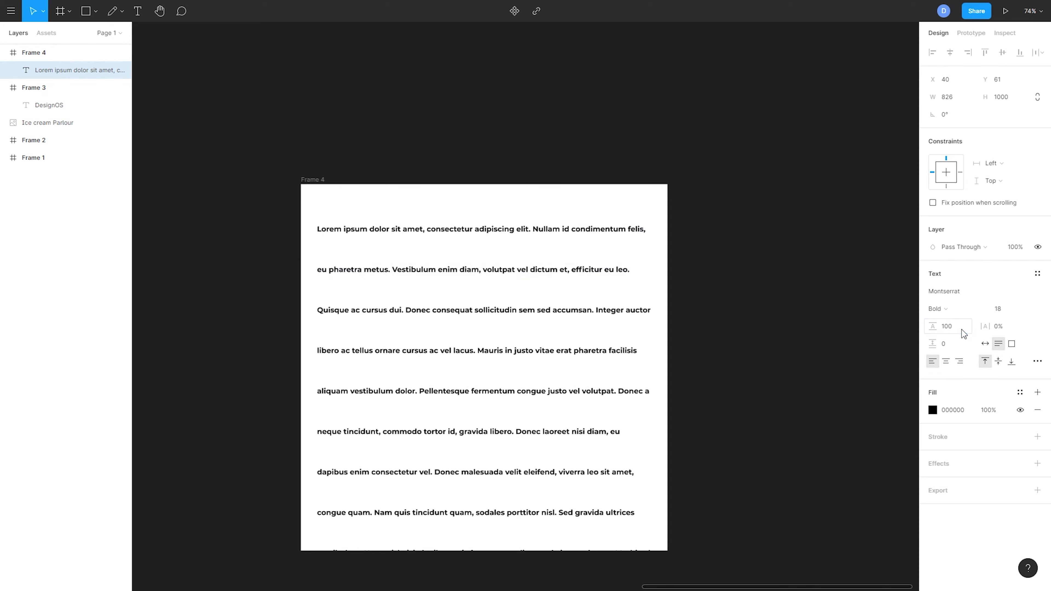
Select the whole widely spaced paragraph and reset its line height to Auto
double_click(368, 234)
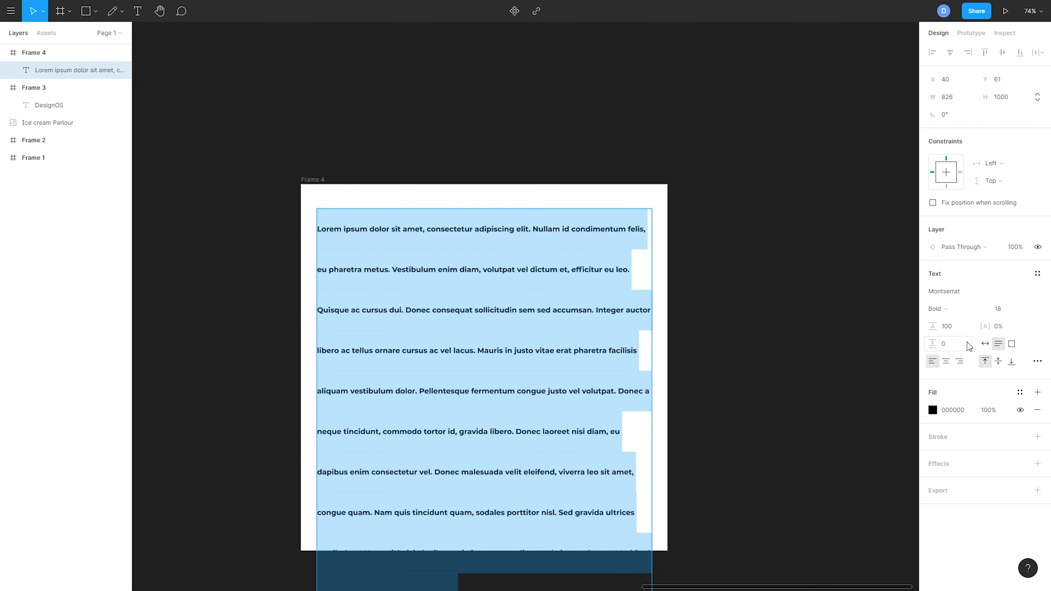
left_click(963, 331)
type("Auto")
key("Return")
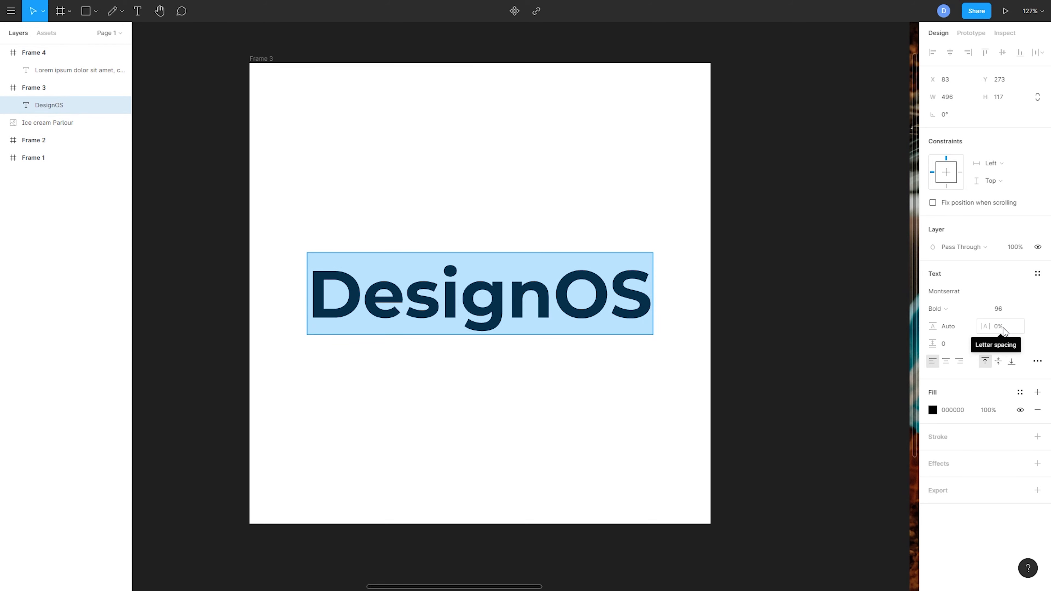
Increase the letter spacing of the DesignOS text in Frame 3 to 30%
left_click(1009, 330)
key("shift+Up")
key("shift+Up")
key("shift+Up")
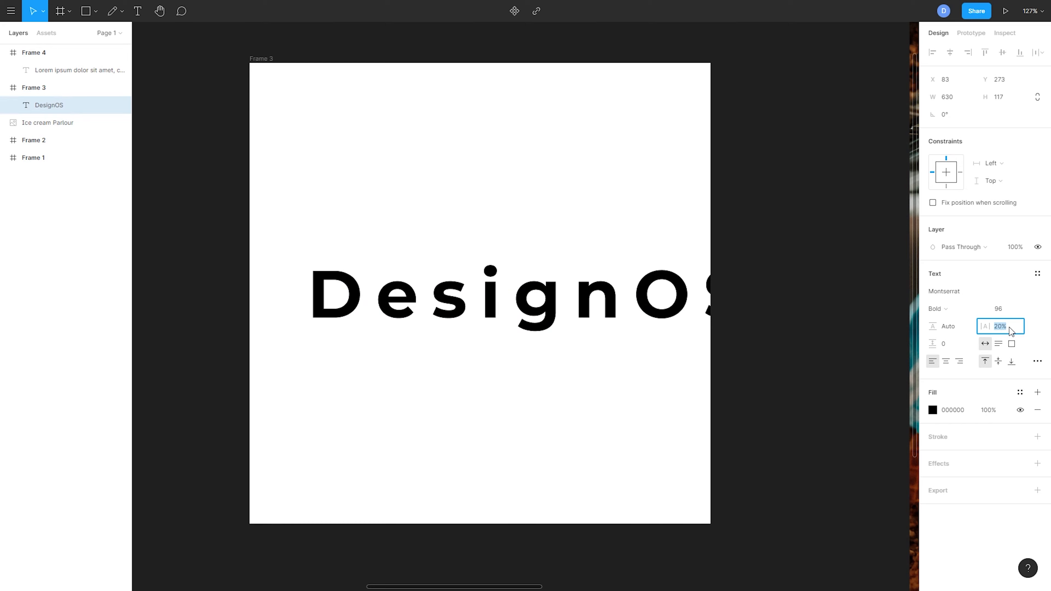
Reset the letter spacing of the DesignOS text to 0% and leave text editing
double_click(391, 299)
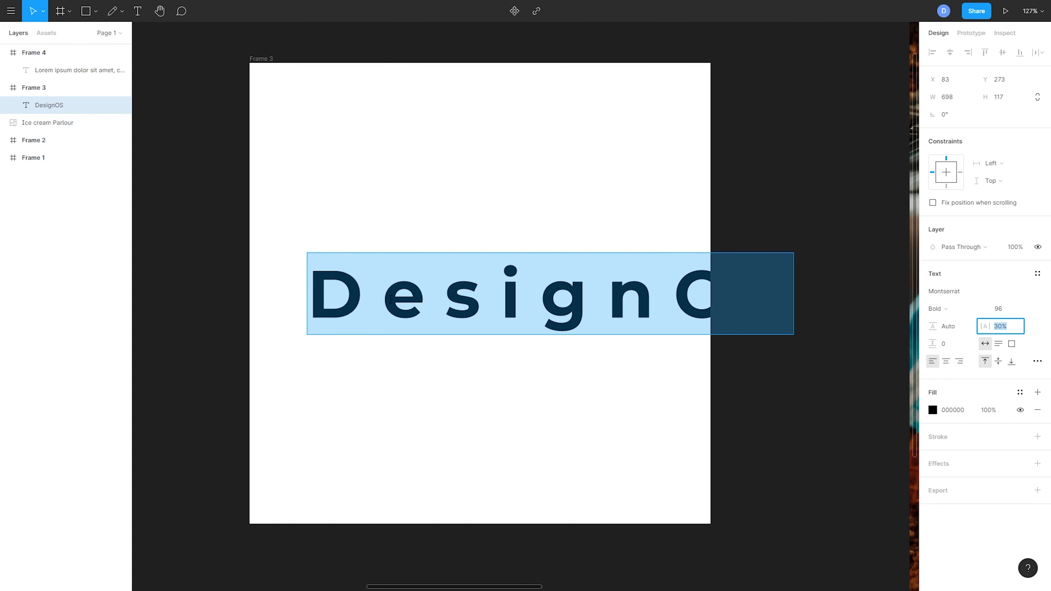
left_click(361, 304)
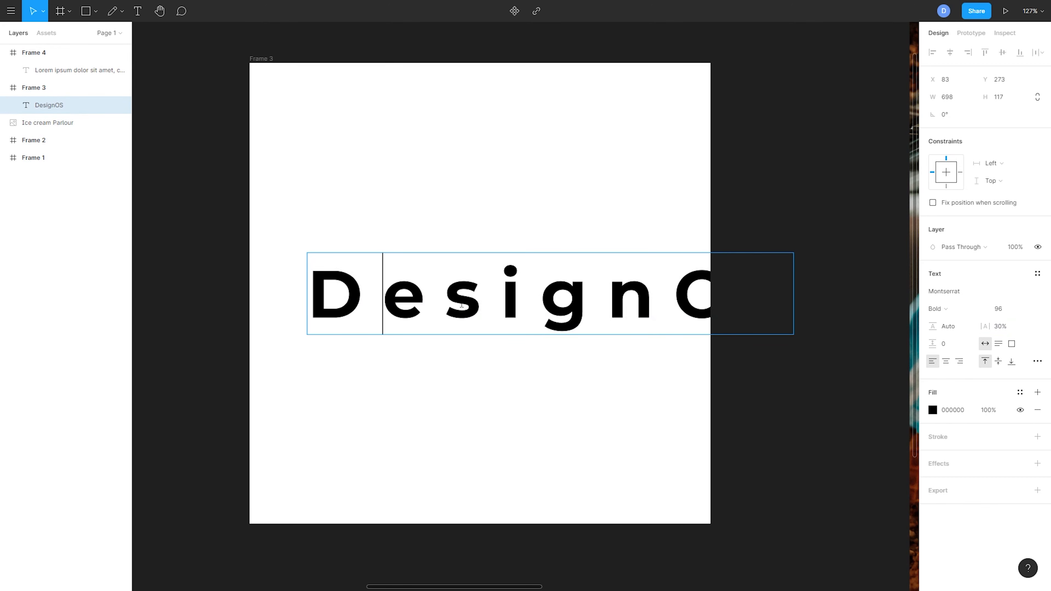
left_click(1000, 327)
type("0")
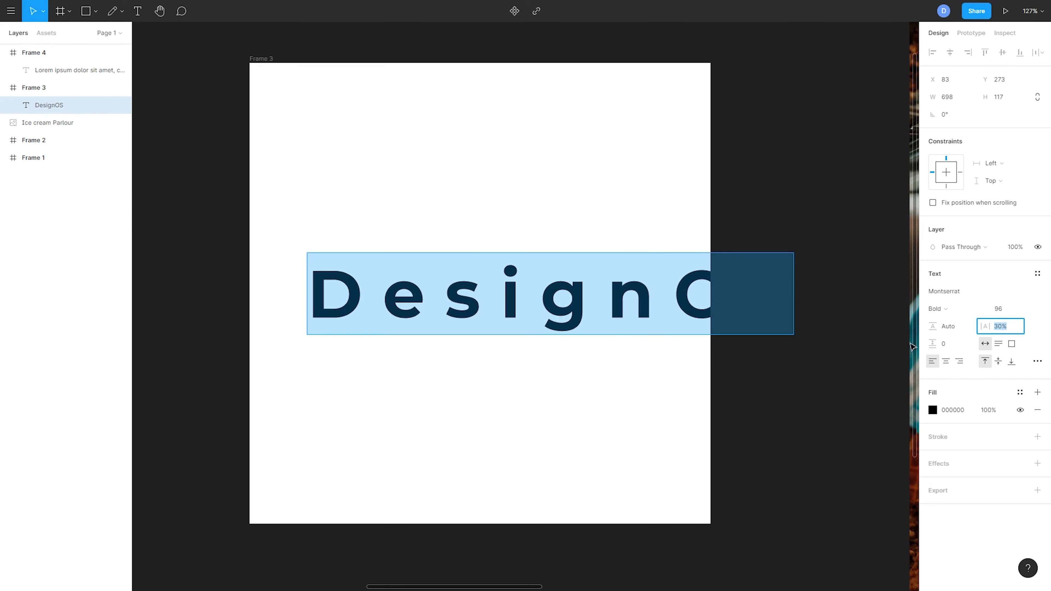
key("Return")
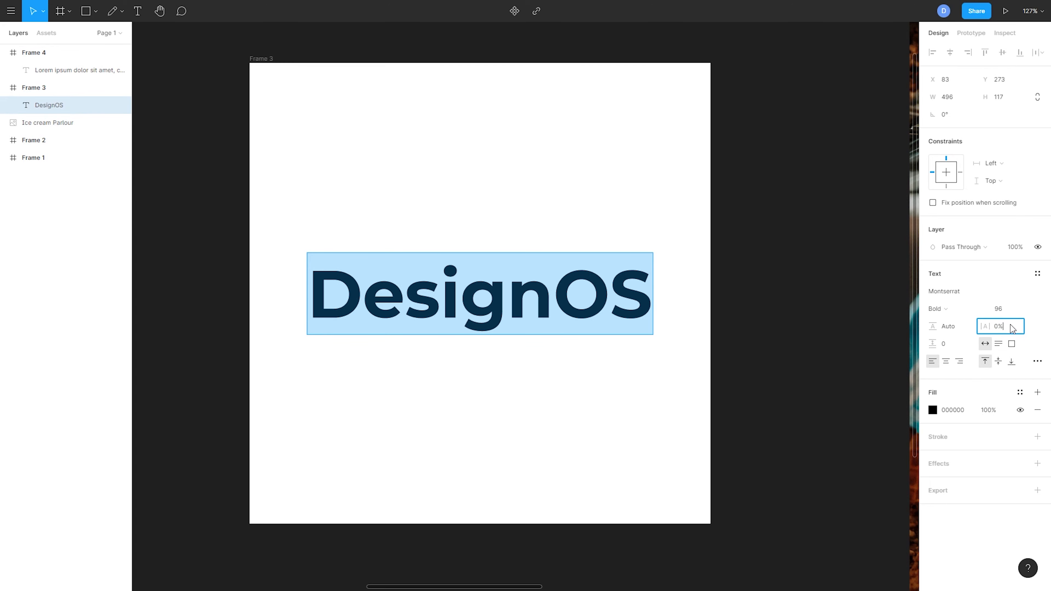
key("Escape")
Copy the whole lorem ipsum paragraph in Frame 4 and paste it below as a second paragraph after a blank line
scroll(809, 324, "down", 5)
scroll(720, 334, "right", 3)
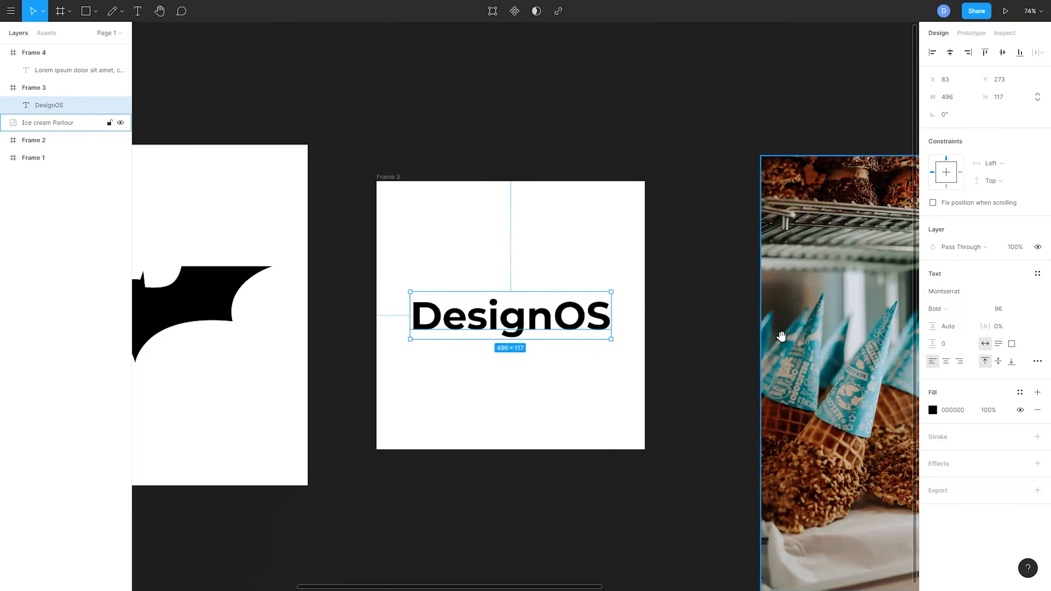
scroll(703, 333, "right", 7)
scroll(683, 334, "right", 10)
scroll(556, 313, "up", 5)
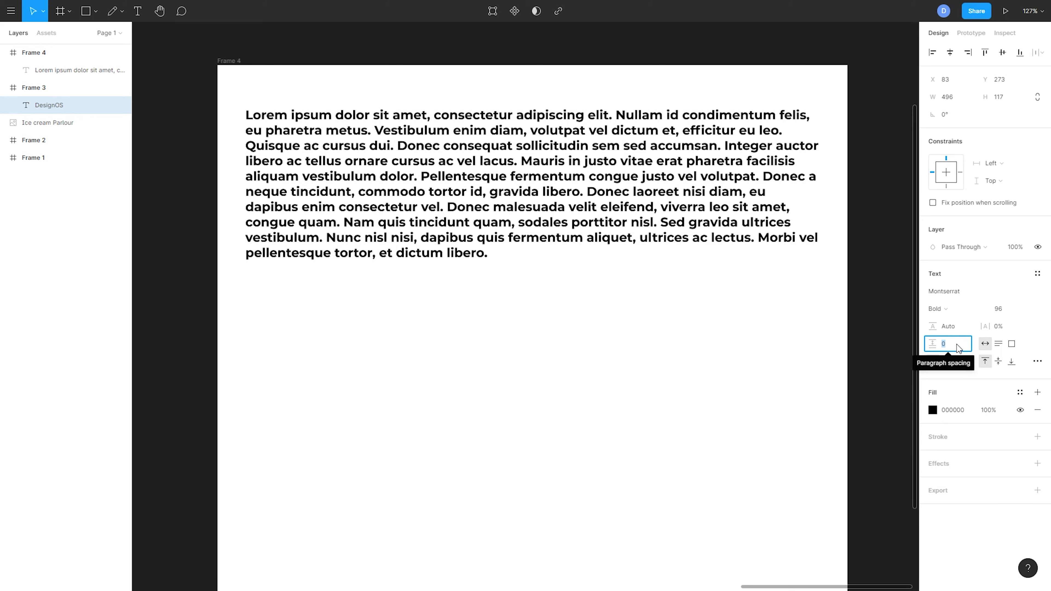
left_click(495, 243)
double_click(497, 252)
key("ctrl+c")
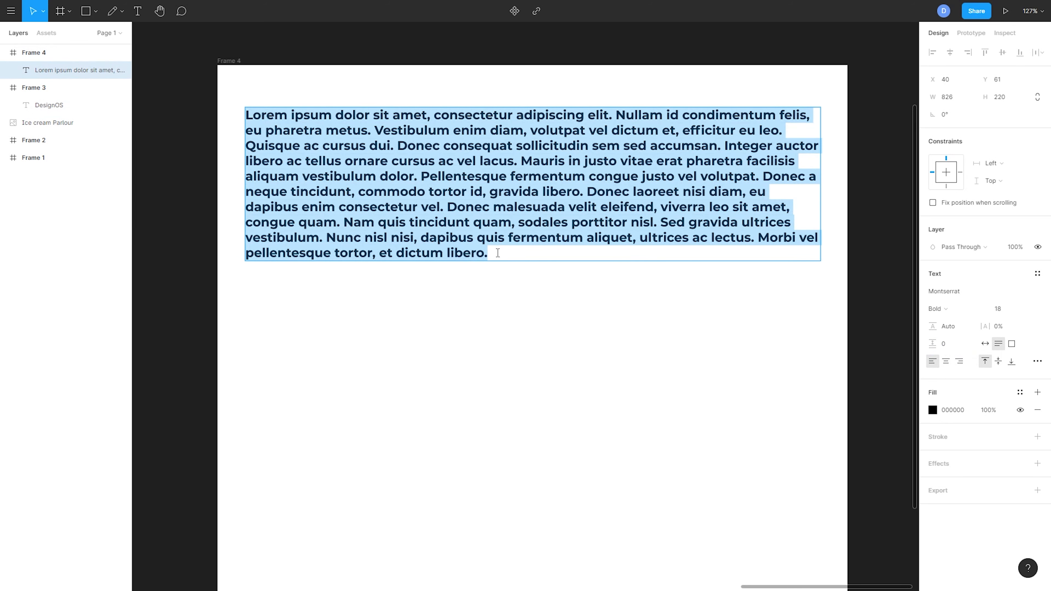
left_click(499, 253)
key("Return")
key("Return")
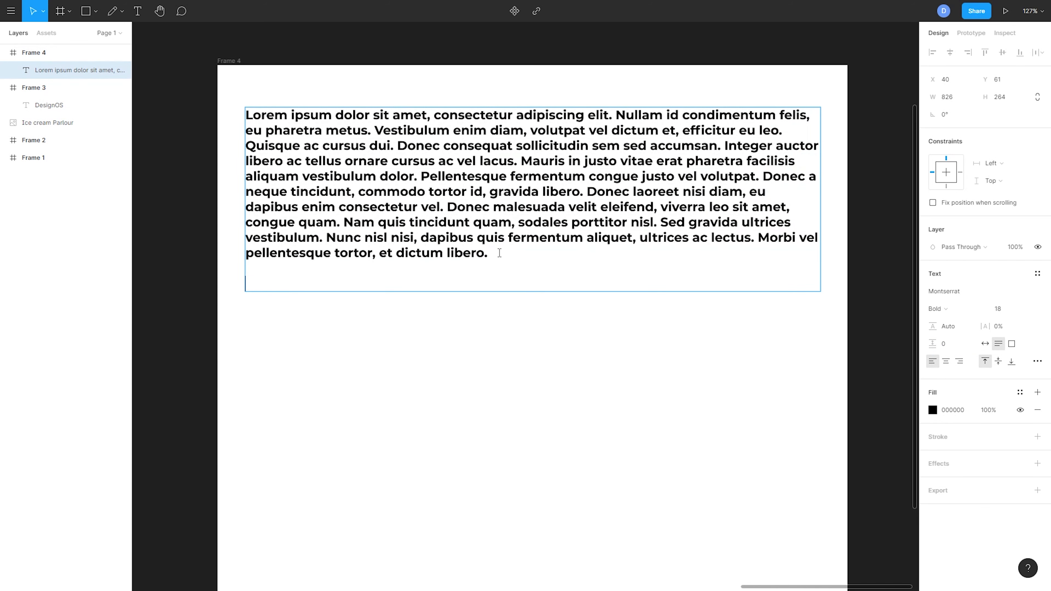
key("ctrl+v")
Set the paragraph spacing of both lorem ipsum paragraphs to 20 and leave text editing
key("ctrl+a")
left_click(952, 346)
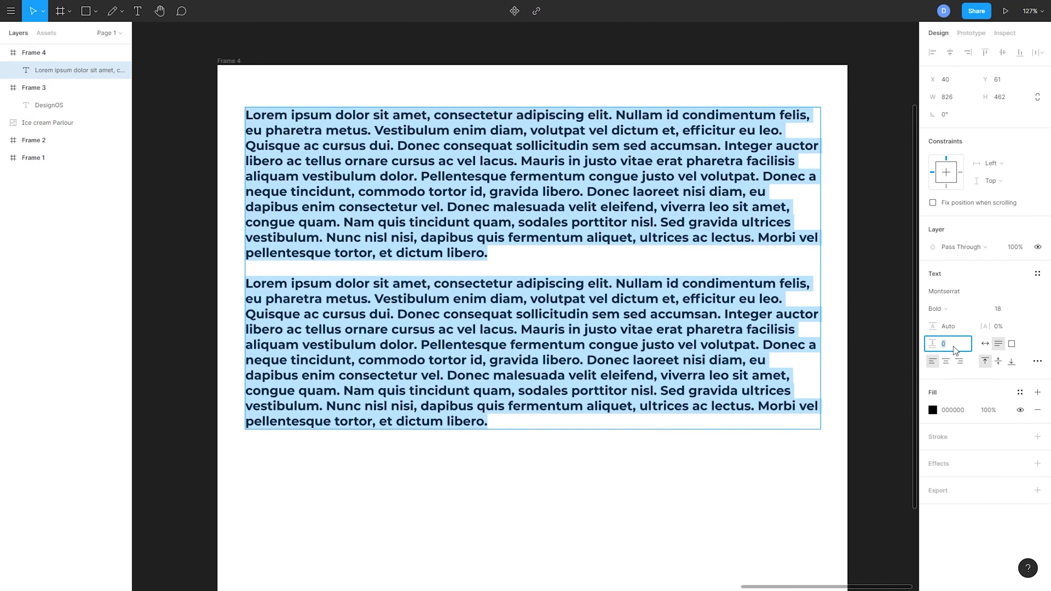
type("20")
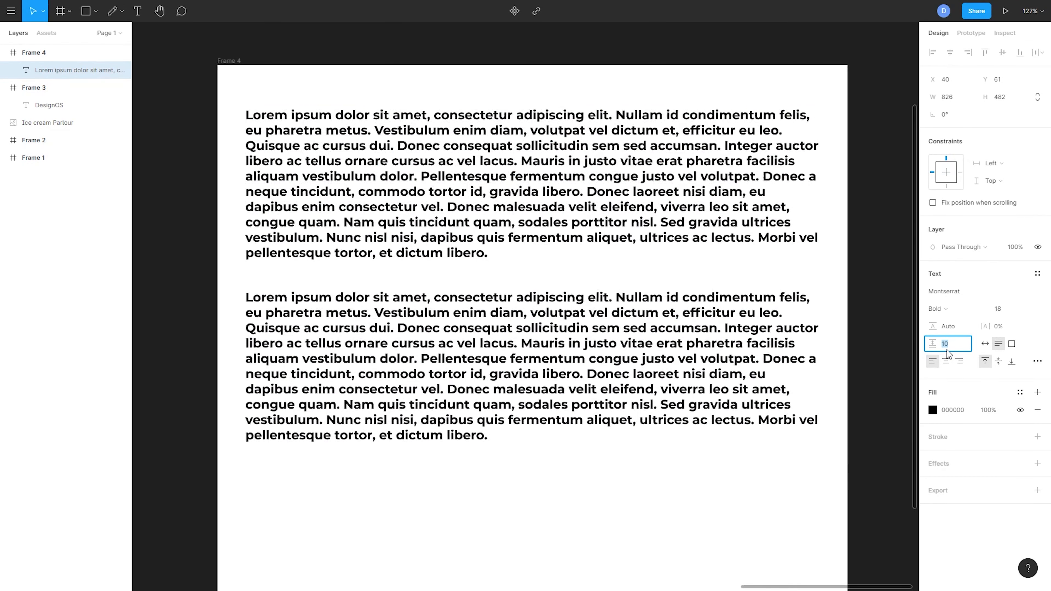
key("Return")
key("ctrl+a")
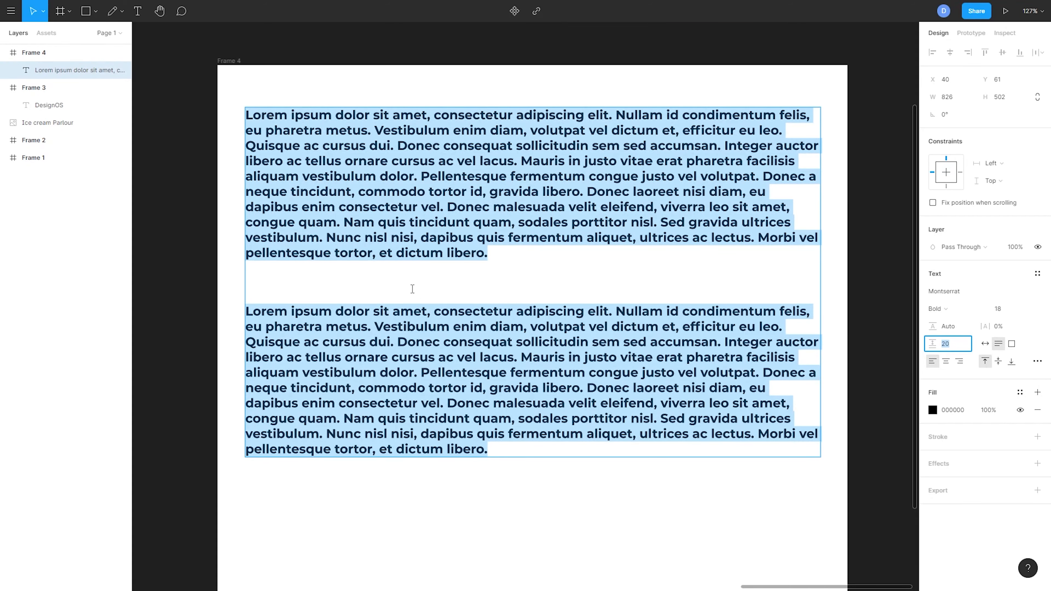
key("Escape")
Select all the lorem ipsum text and set its line height to 40 and its paragraph spacing to 50
scroll(492, 528, "down", 3)
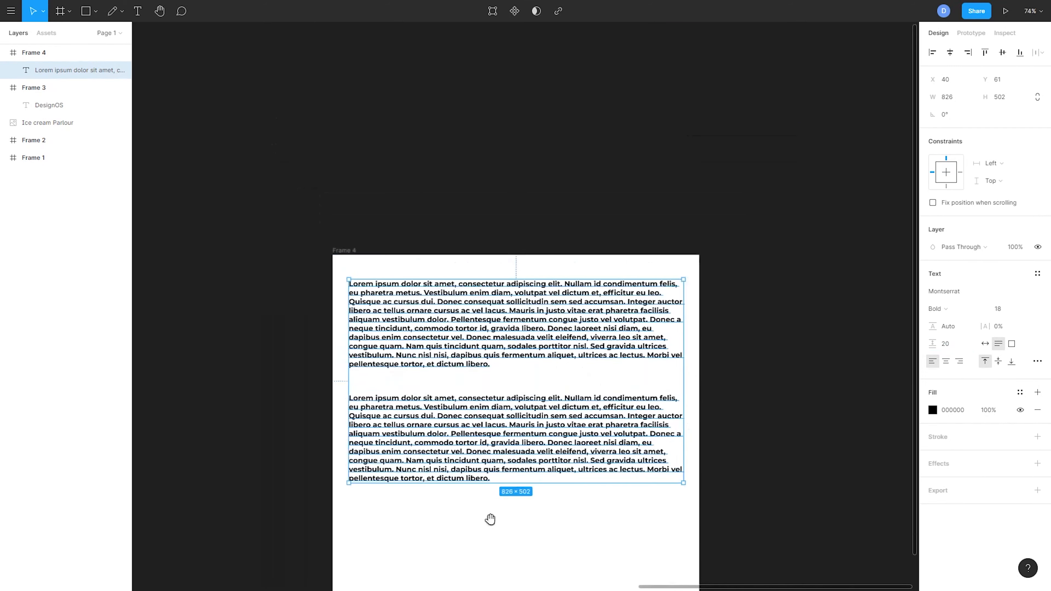
scroll(471, 482, "down", 2)
left_click(961, 329)
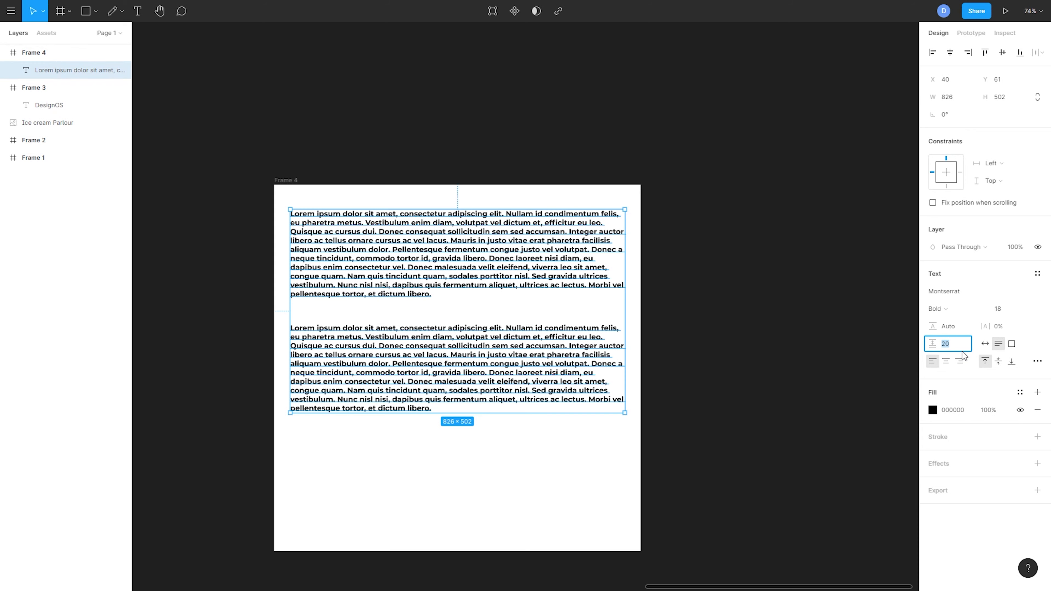
double_click(440, 403)
left_click(437, 406)
key("ctrl+a")
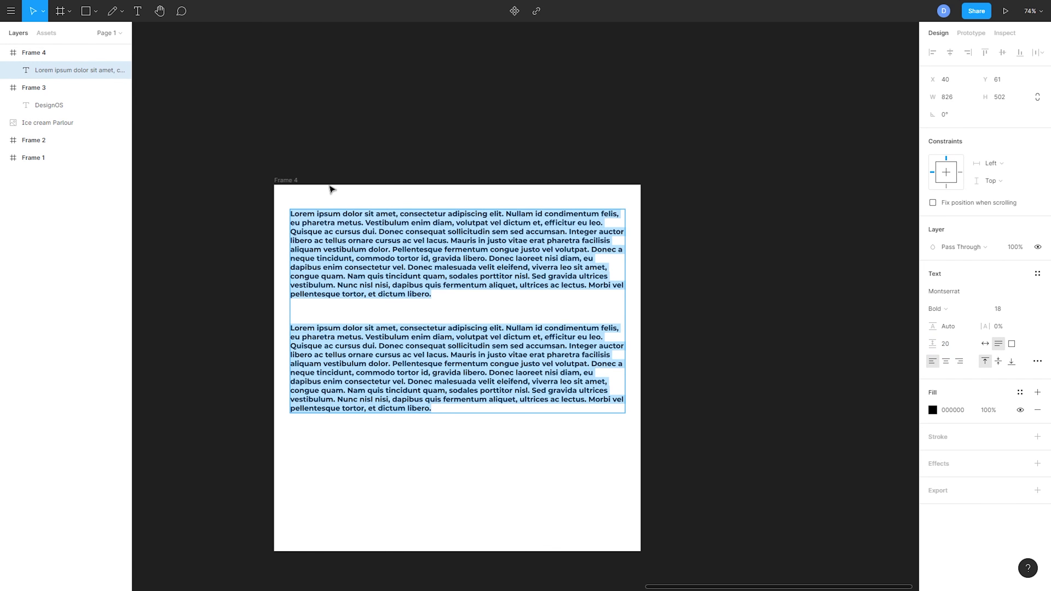
left_click(955, 333)
type("40")
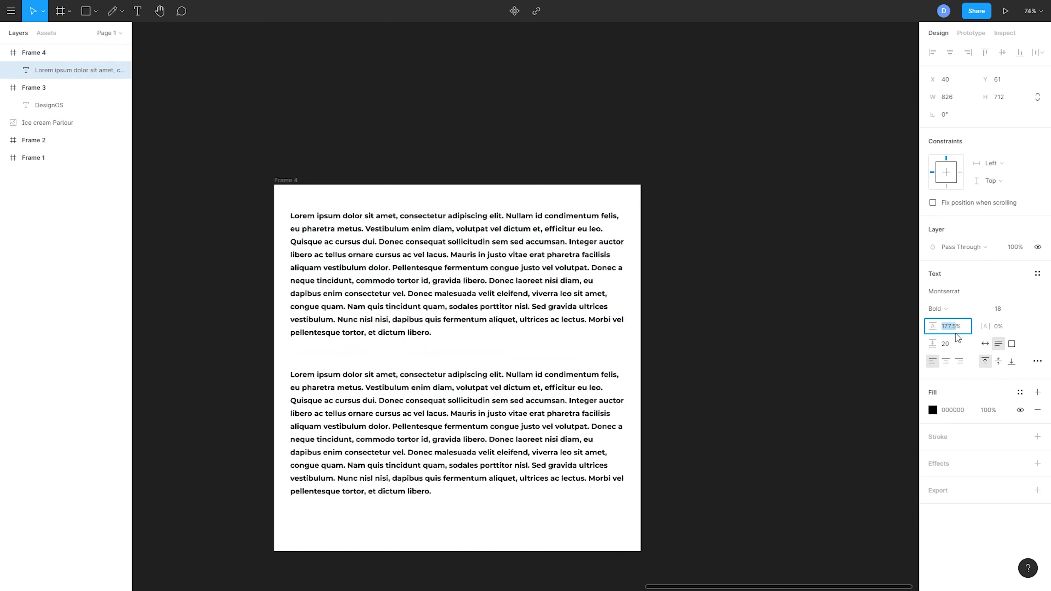
key("Return")
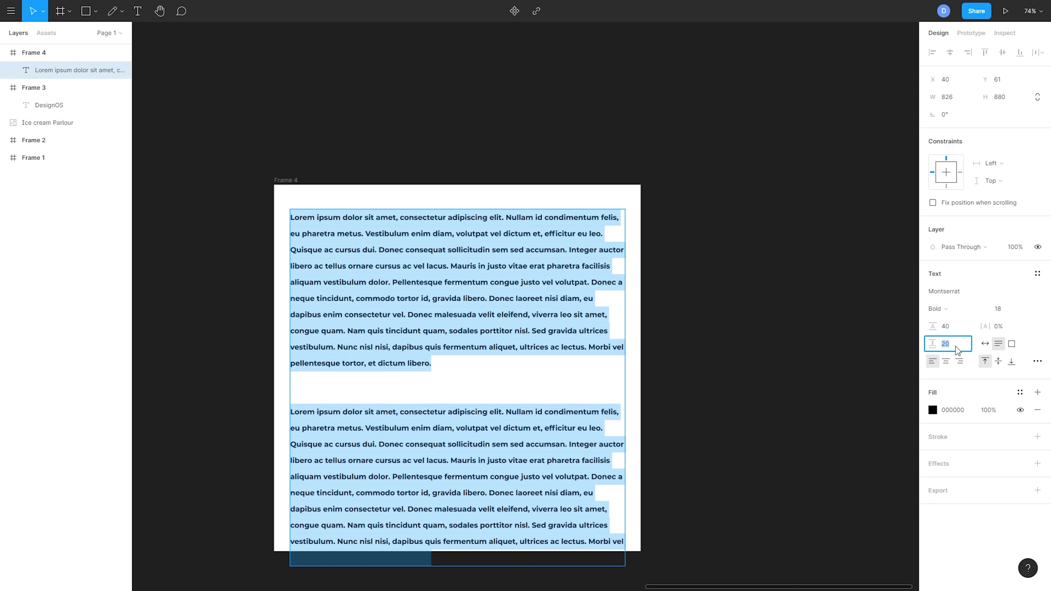
type("50")
key("Return")
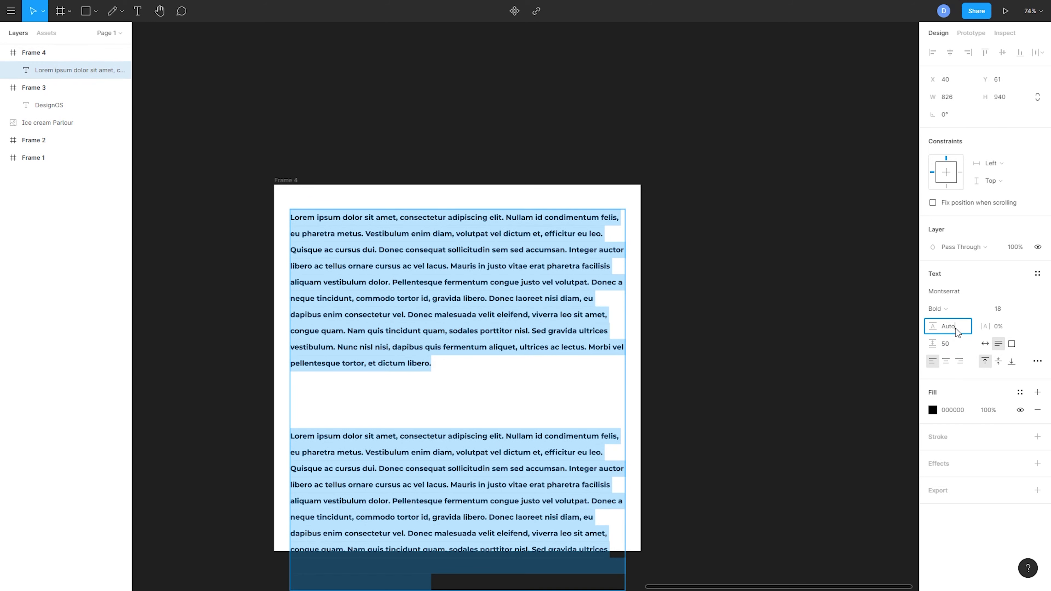
Reset the lorem ipsum text to Auto line height and 0 paragraph spacing
key("Tab")
key("Tab")
type("0")
key("Return")
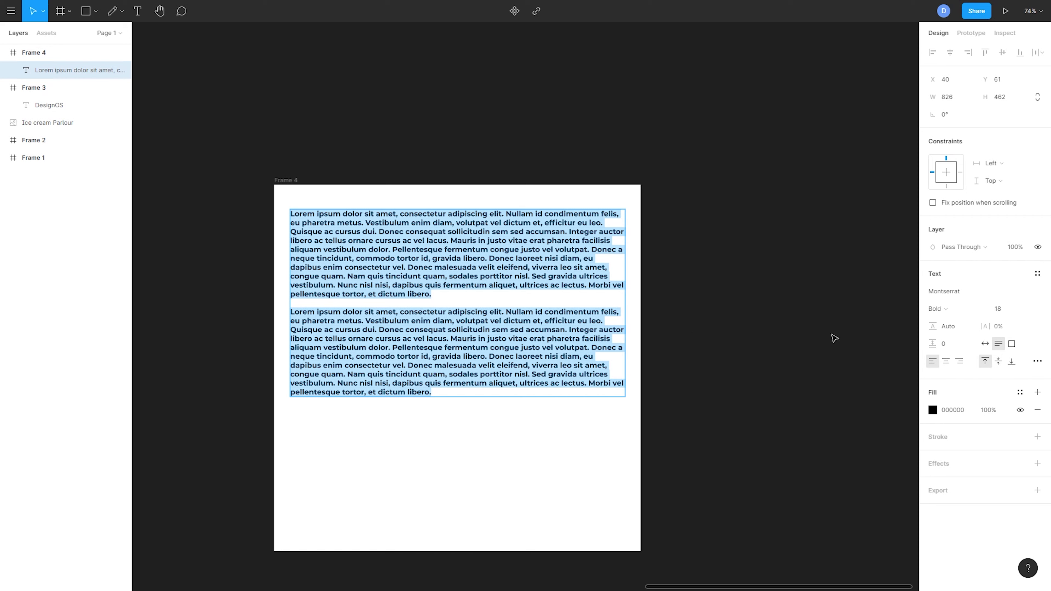
Switch the lorem ipsum text's resizing to auto width and inspect how far the lines extend beyond Frame 4
left_click(985, 344)
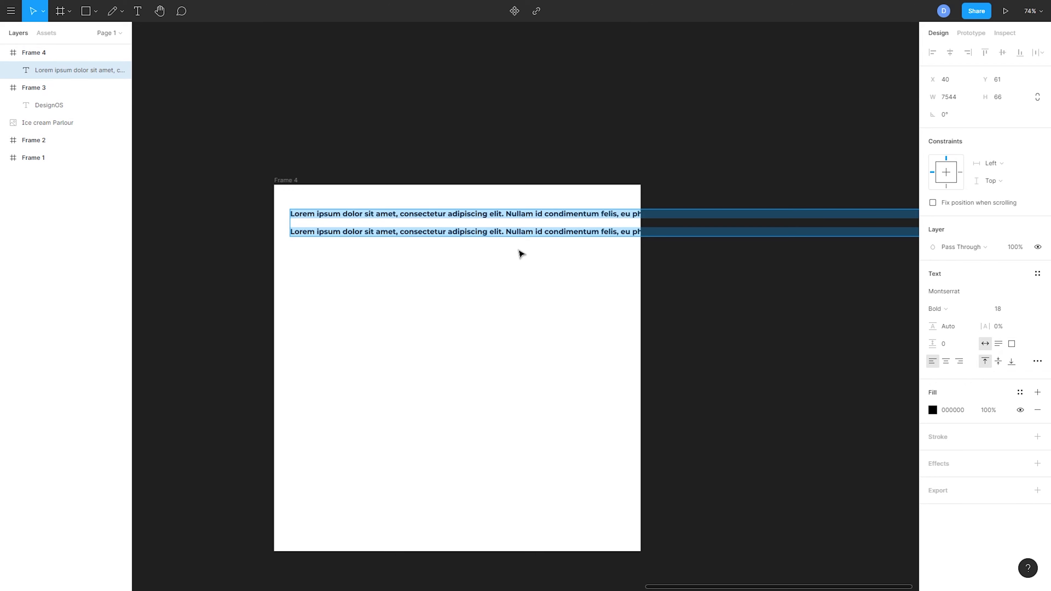
scroll(649, 230, "down", 3)
left_click_drag(639, 229, 459, 243)
left_click_drag(821, 271, 331, 265)
left_click_drag(534, 248, 671, 287)
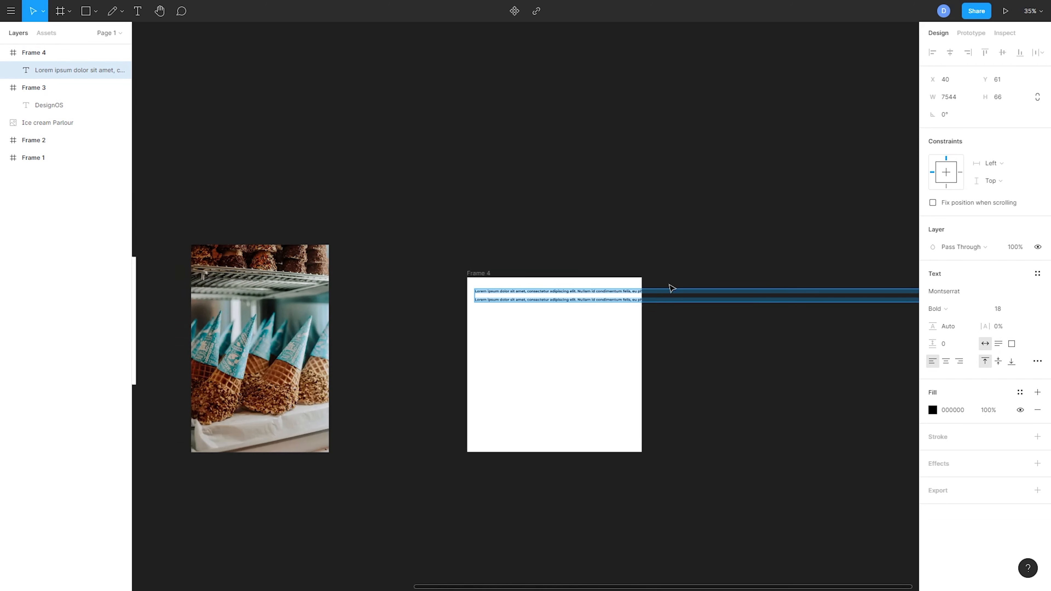
scroll(554, 296, "up", 3)
scroll(588, 291, "up", 1)
scroll(519, 282, "right", 5)
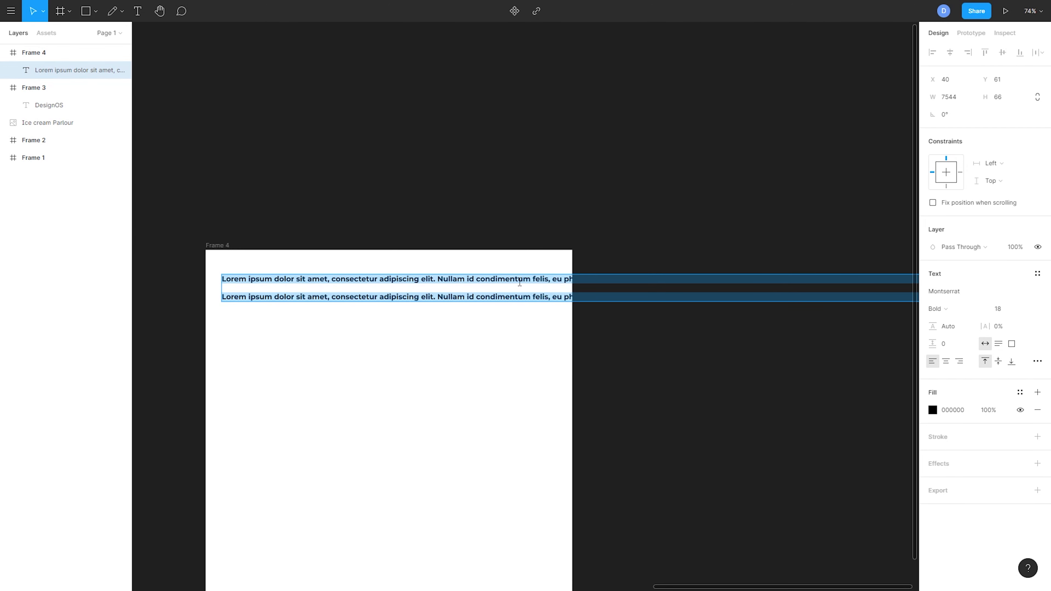
Try a manual line break before "Nullam" in the first lorem ipsum paragraph and remove it
left_click(440, 281)
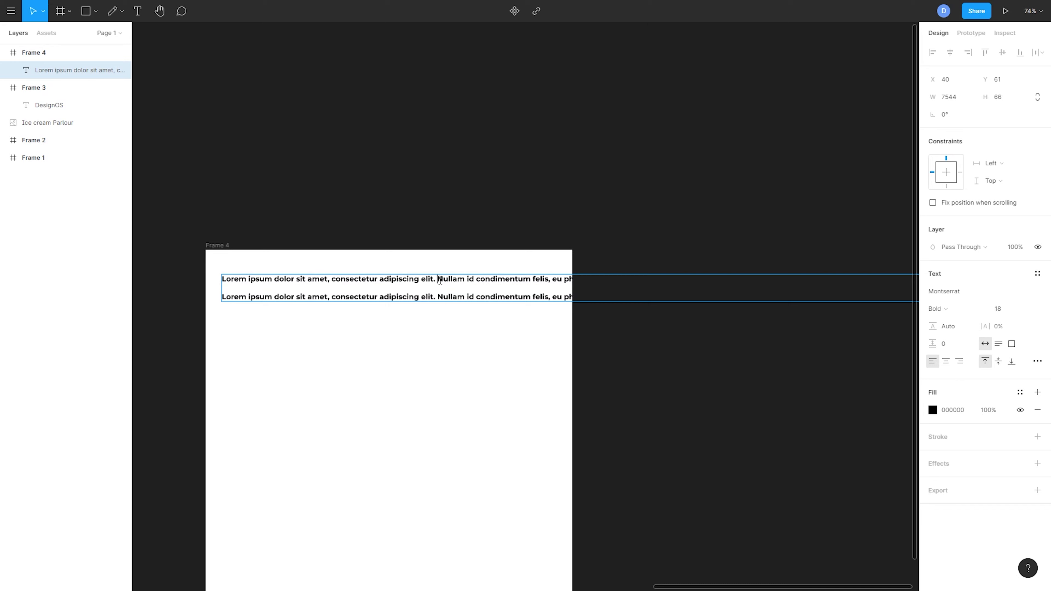
key("Return")
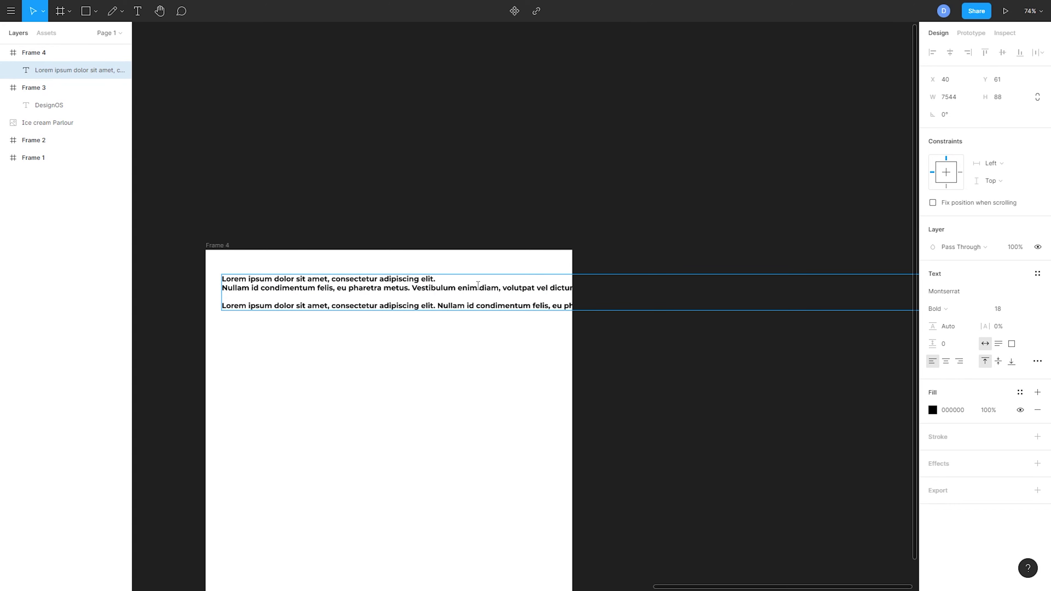
key("BackSpace")
Switch the lorem ipsum text to auto height and narrow its box to about 817 wide, inside Frame 4
scroll(417, 294, "down", 5)
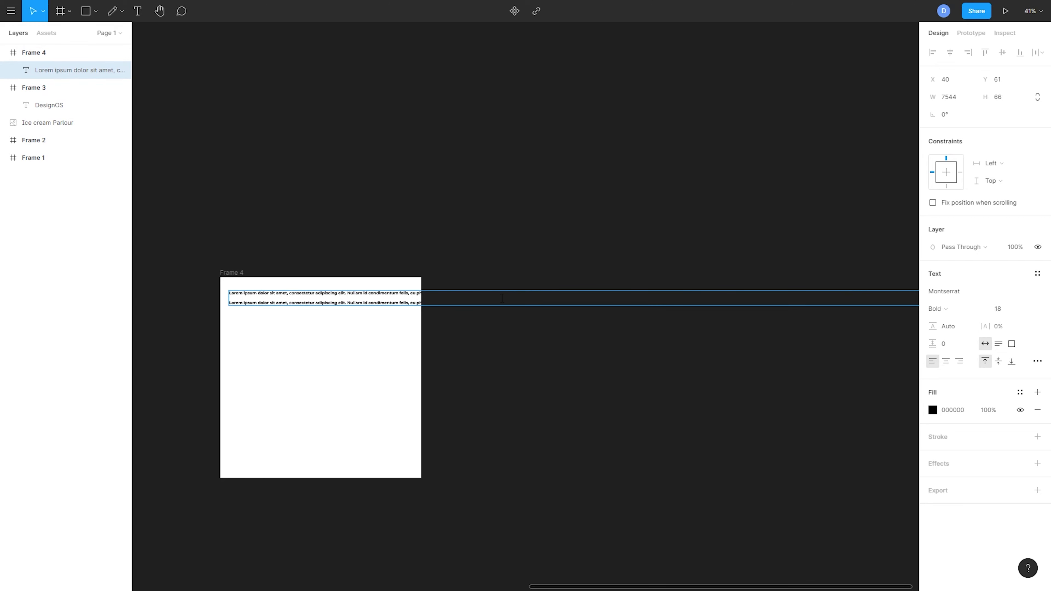
left_click(999, 347)
scroll(786, 288, "down", 5)
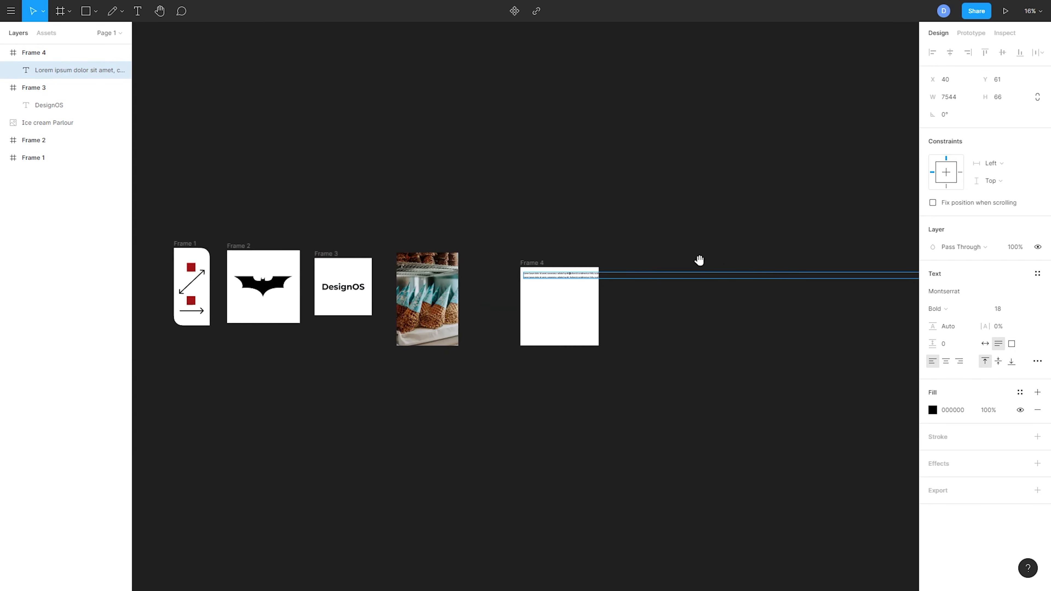
scroll(699, 260, "right", 5)
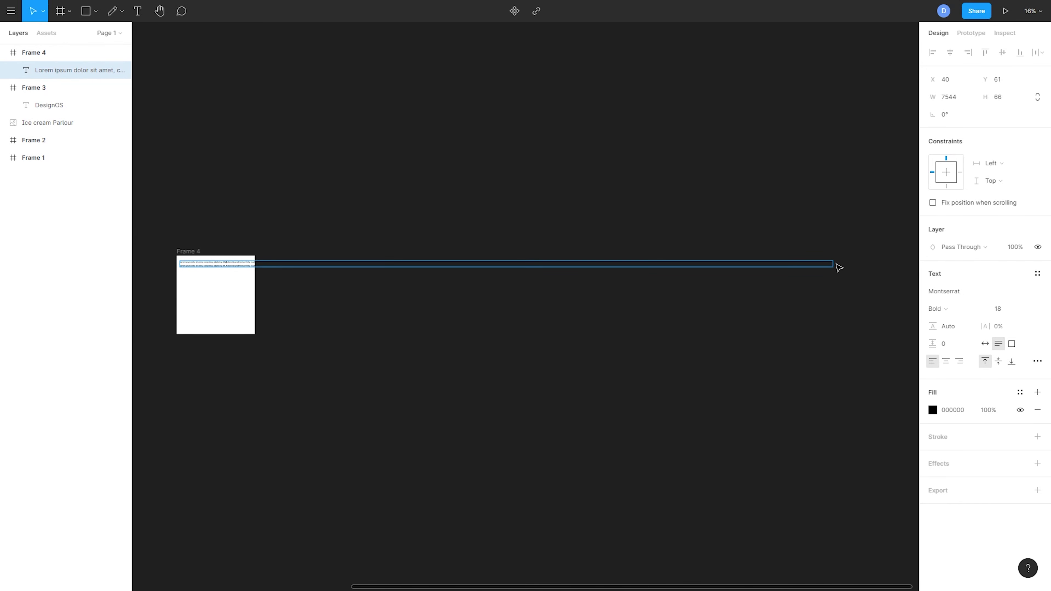
left_click(336, 296)
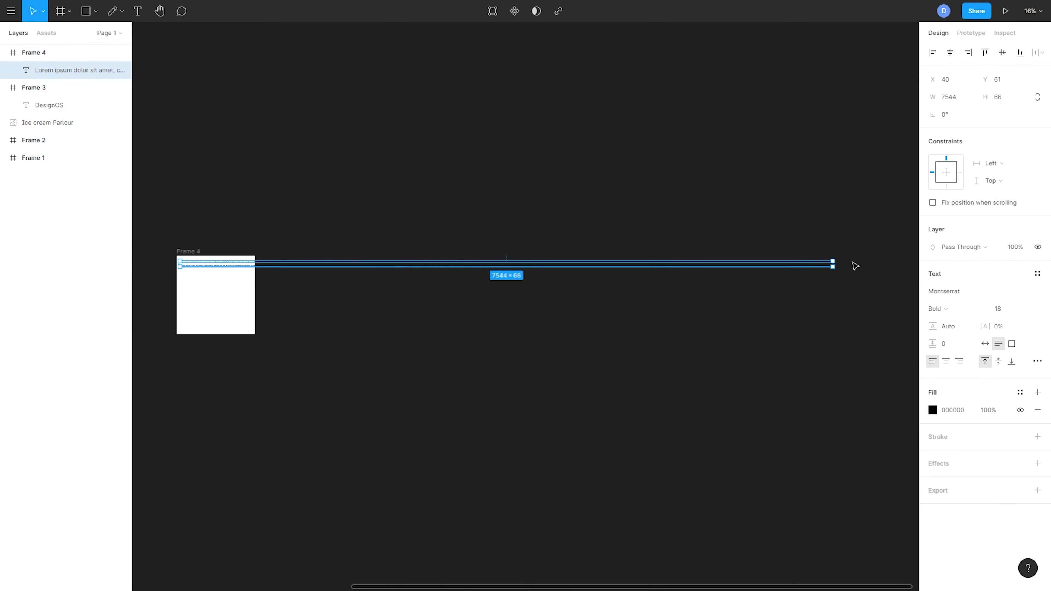
left_click_drag(834, 264, 251, 304)
left_click(267, 302)
scroll(489, 343, "up", 3)
left_click(489, 344)
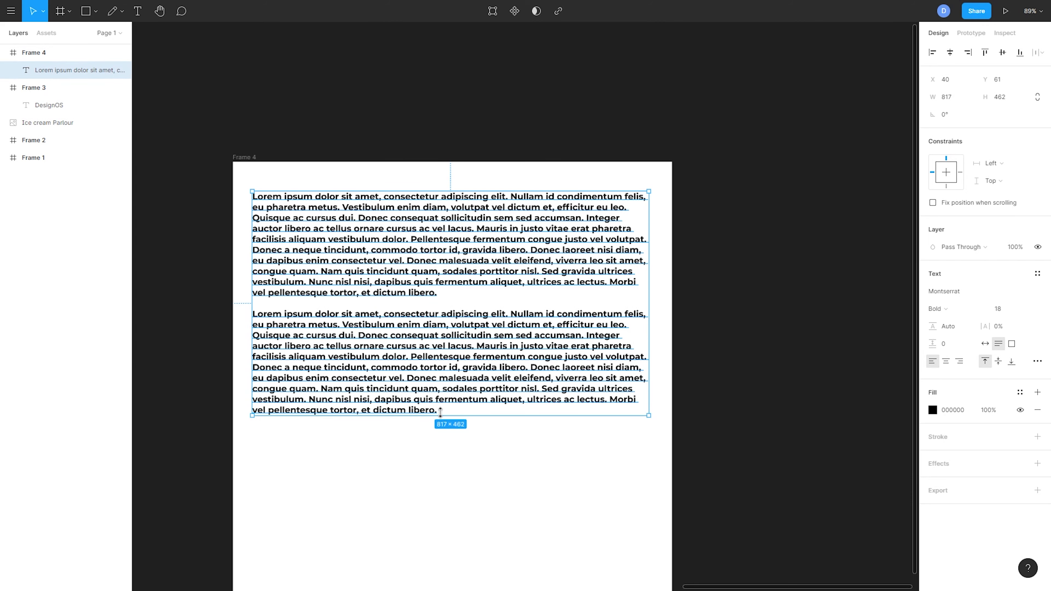
Copy the second lorem ipsum paragraph and paste it below as a third paragraph after a blank line
double_click(447, 393)
left_click_drag(437, 411, 194, 297)
left_click(346, 356)
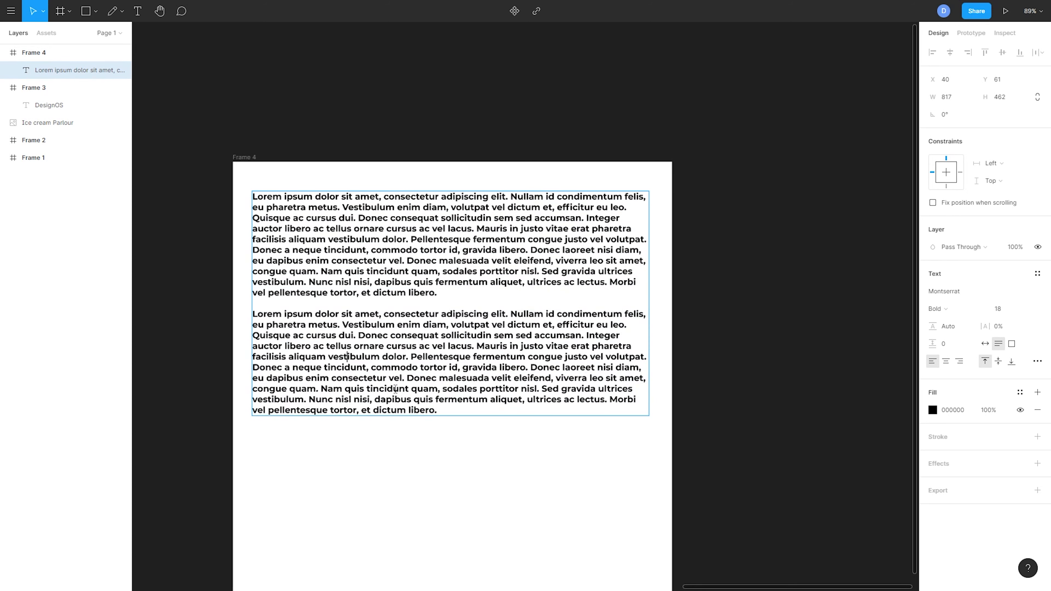
left_click_drag(450, 409, 236, 317)
key("ctrl+c")
left_click(433, 424)
key("Return")
key("Return")
key("ctrl+v")
scroll(451, 364, "down", 3)
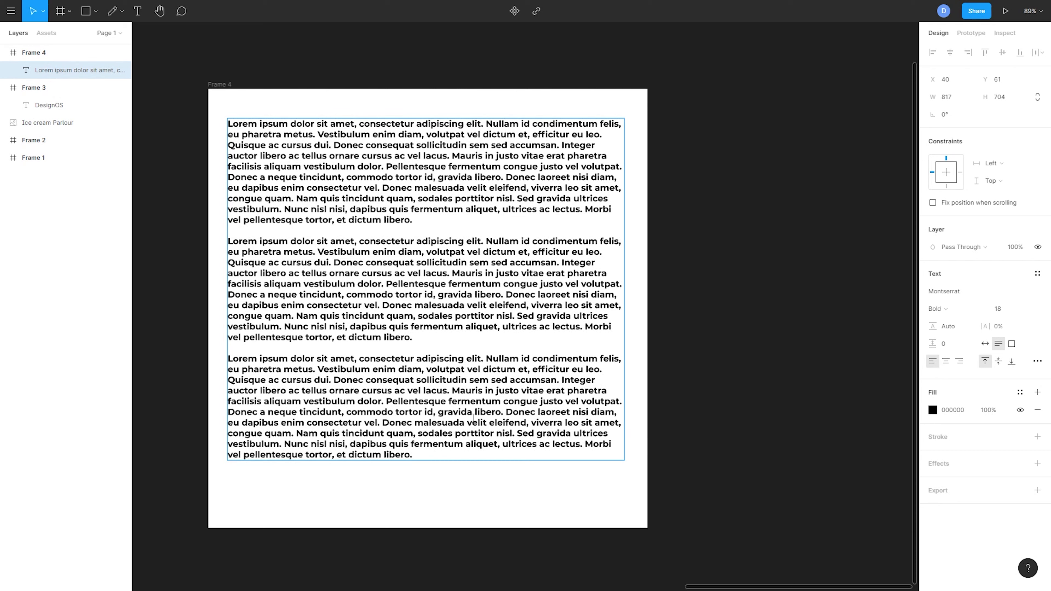
Set the lorem ipsum text box to fixed size and paste a copy of its last paragraph below after a blank line
left_click_drag(419, 458, 250, 393)
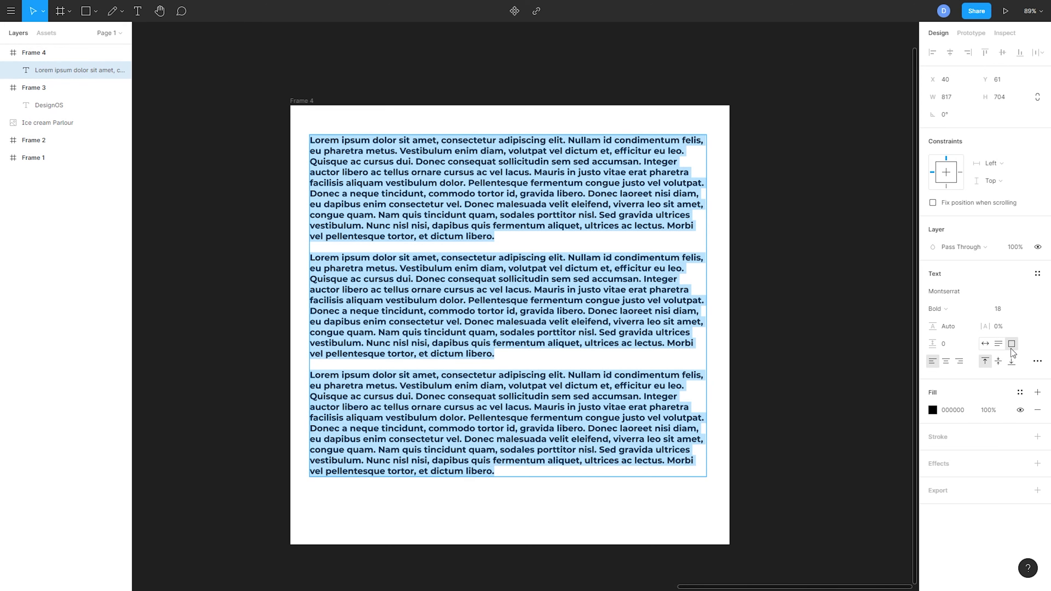
left_click_drag(496, 471, 464, 442)
key("ctrl+c")
left_click(512, 470)
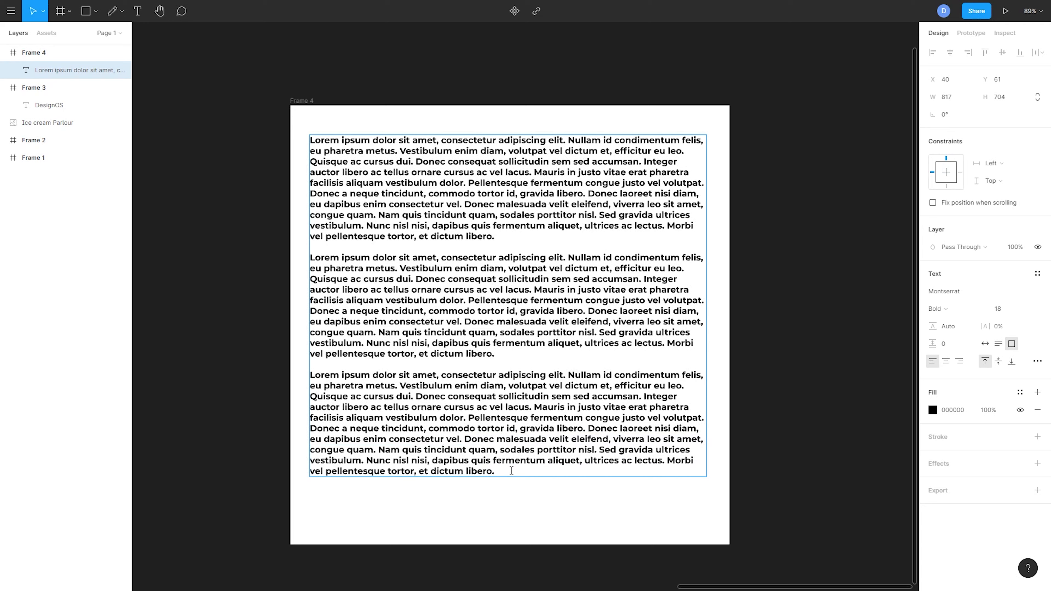
key("Return")
key("Return")
key("ctrl+v")
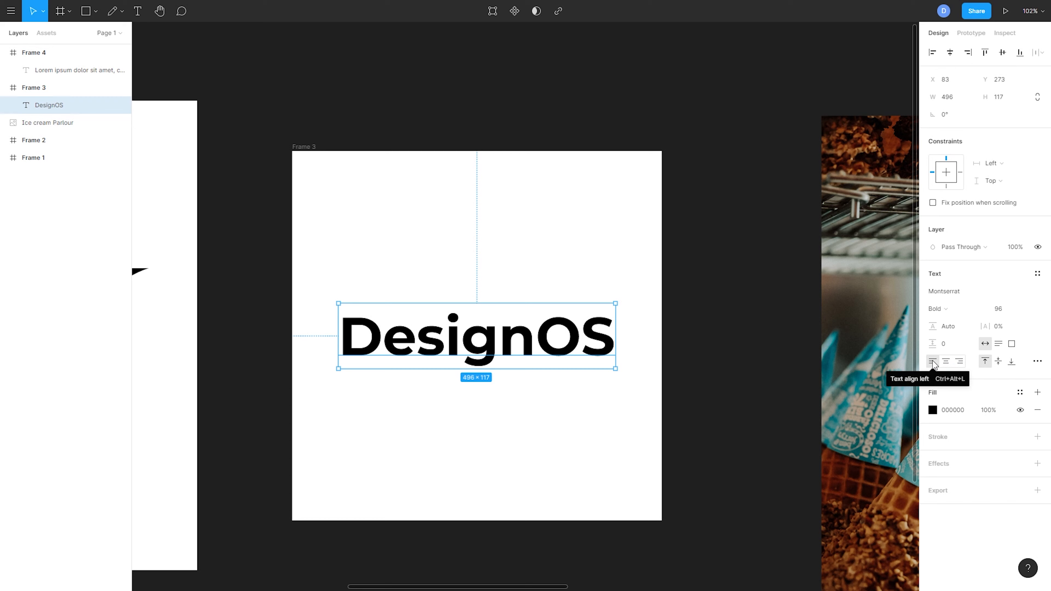
Test the left alignment of the DesignOS text in Frame 3 by adding a space before "OS" and removing it
double_click(532, 337)
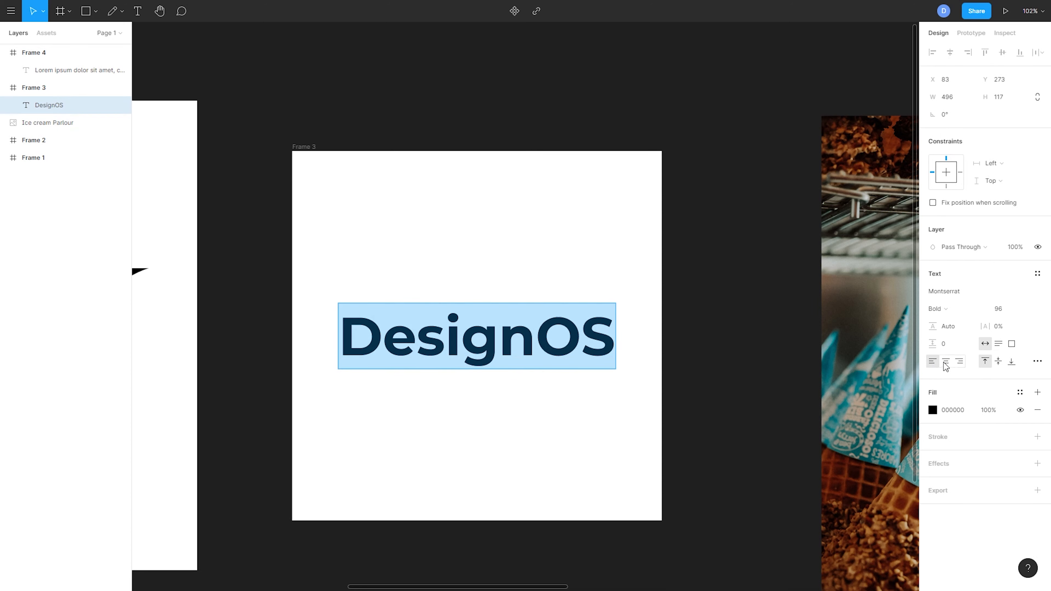
left_click(772, 381)
double_click(532, 355)
left_click(533, 355)
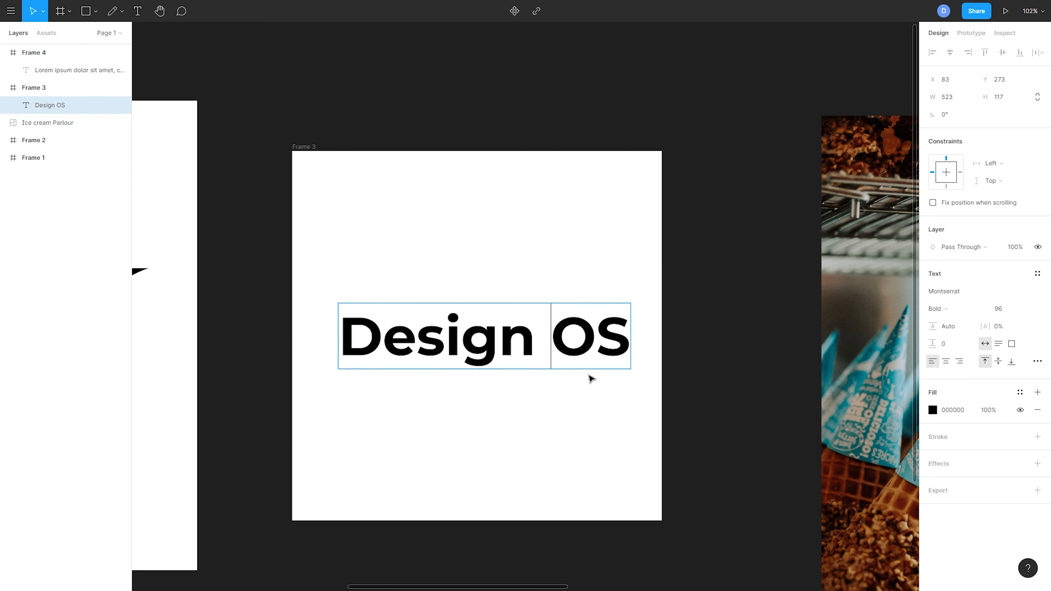
key("BackSpace")
Center-align the DesignOS text and test the alignment by adding a space before "OS" and removing it
key("ctrl+a")
left_click(946, 361)
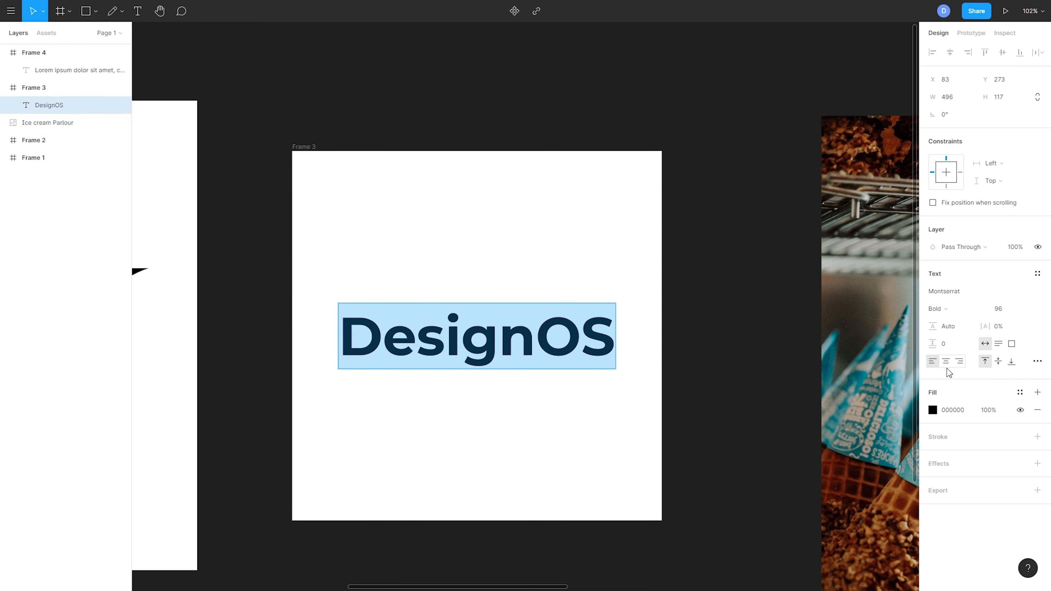
left_click(763, 380)
double_click(537, 337)
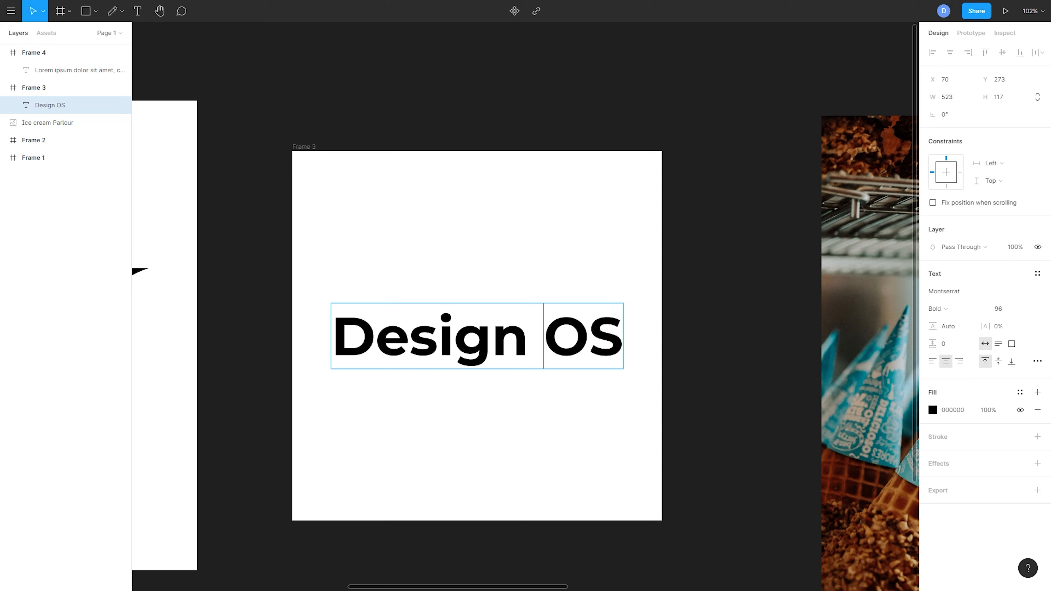
key("BackSpace")
Right-align the DesignOS text and insert a space before "OS" to test the alignment
left_click(959, 361)
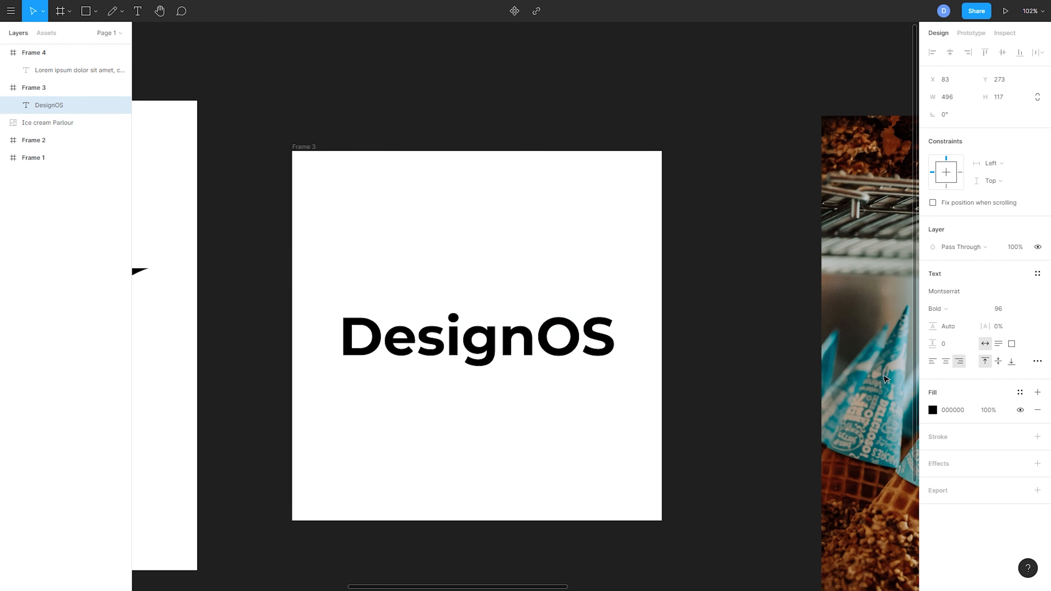
double_click(518, 334)
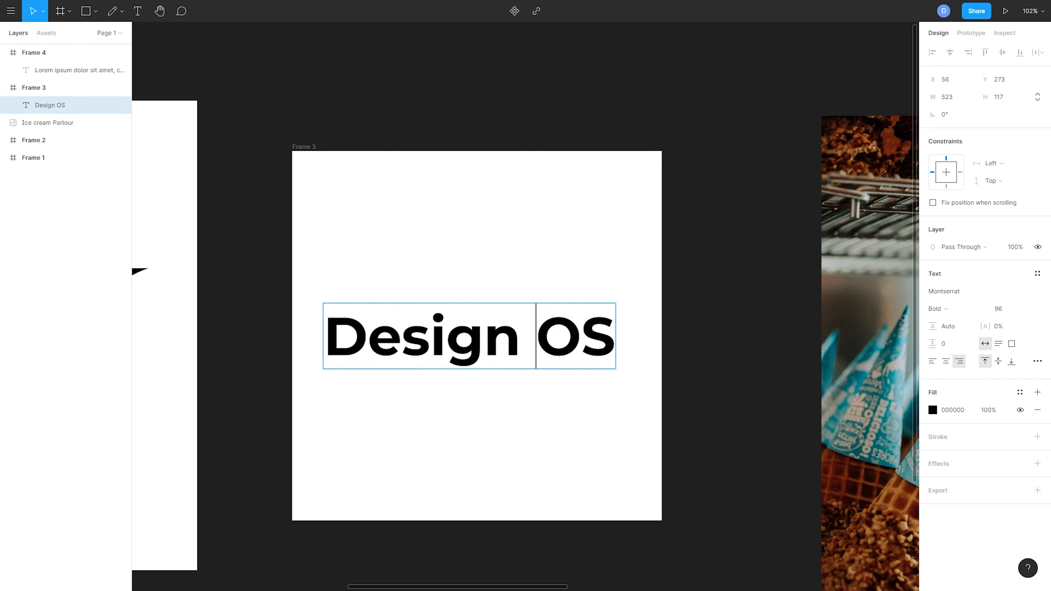
Remove the test space before "OS" in the right-aligned DesignOS text
key("BackSpace")
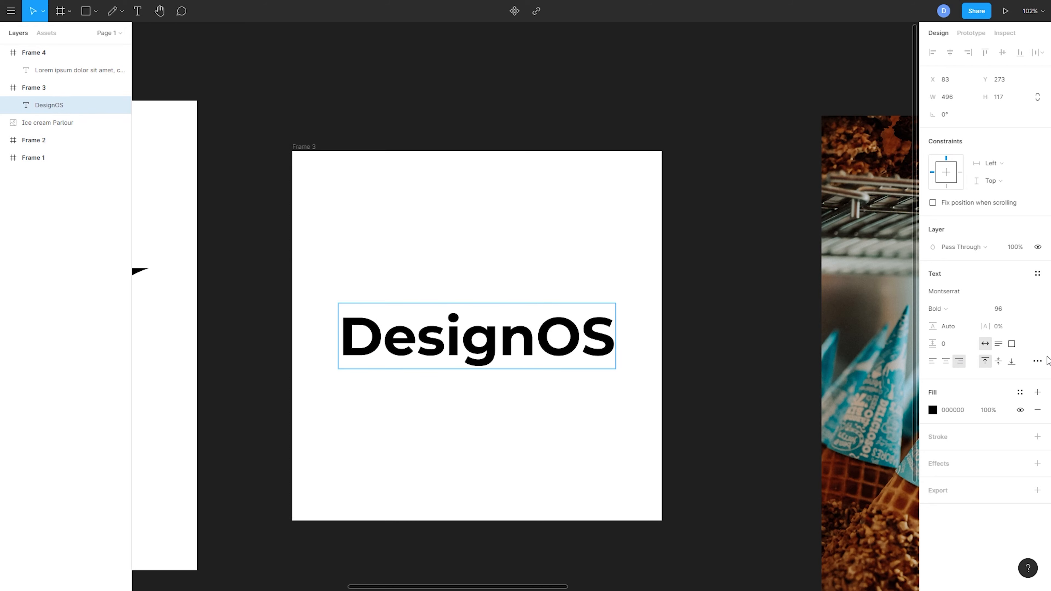
Duplicate Frame 4 and delete the lorem ipsum text from the copy, leaving an empty Frame 5
scroll(605, 382, "right", 3)
scroll(460, 387, "down", 5, "ctrl")
scroll(435, 373, "right", 6)
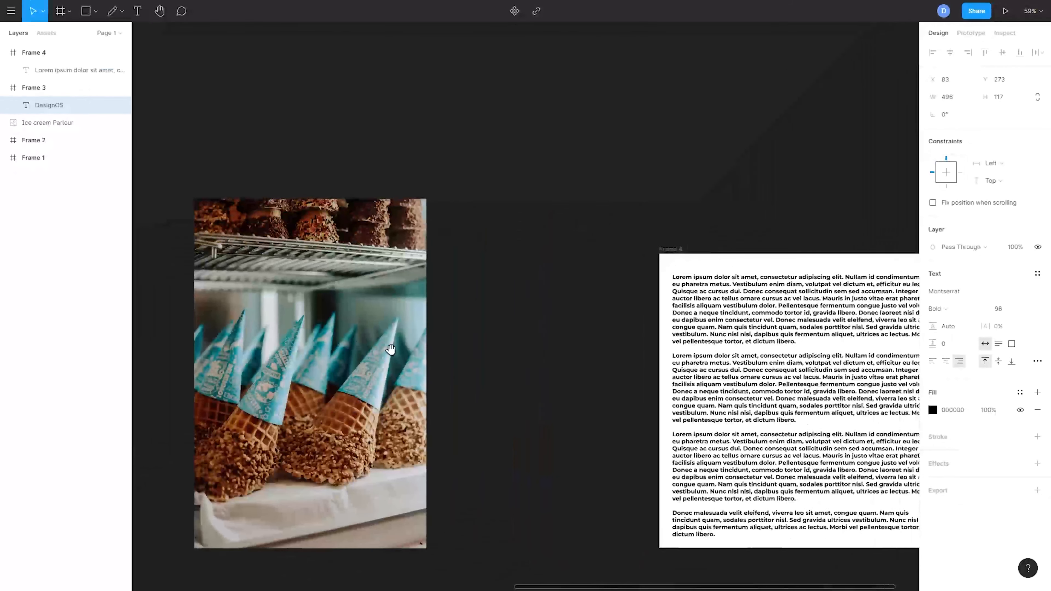
scroll(390, 348, "right", 8)
left_click(216, 211)
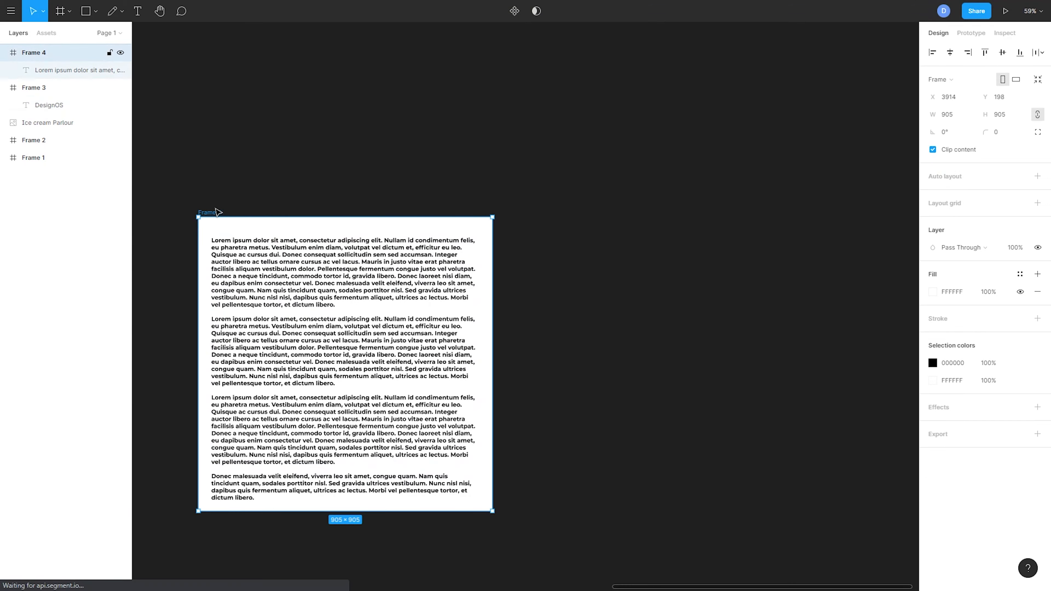
key("ctrl+d")
left_click(645, 298)
left_click_drag(730, 273, 486, 263)
key("Delete")
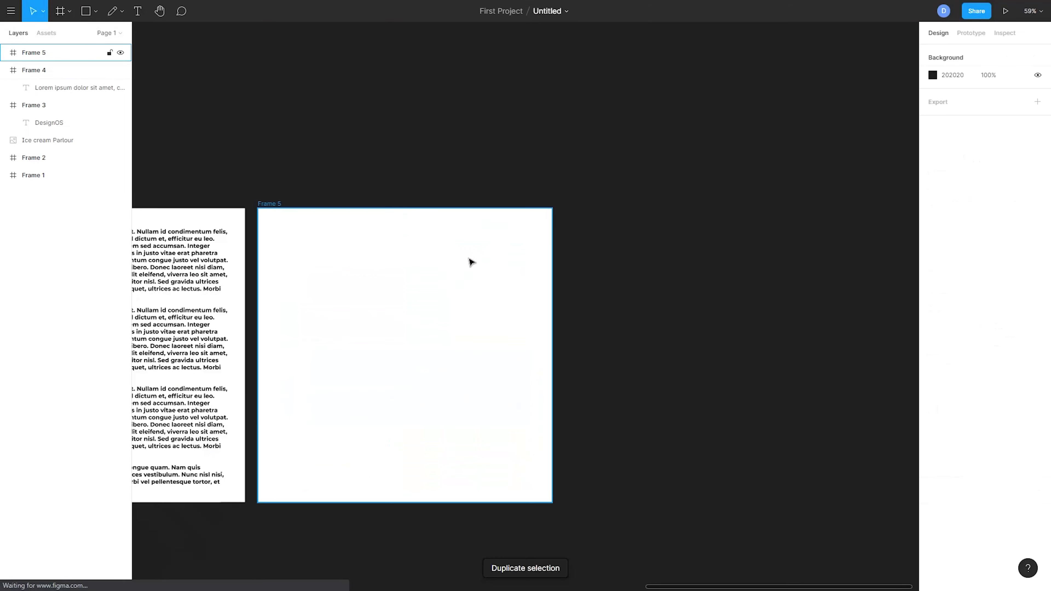
Create a text box about 800 × 634 in Frame 5, enter "DesignOS" and center it horizontally in the box
scroll(471, 262, "left", 3)
key("t")
left_click_drag(404, 241, 664, 448)
type("D")
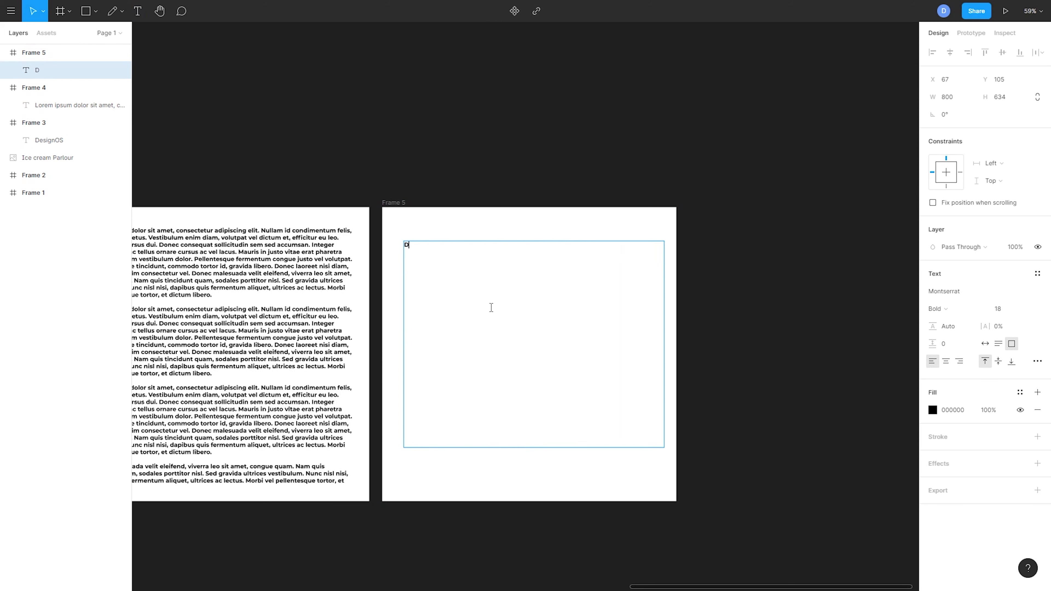
type("esignOS")
key("ctrl+a")
left_click(946, 361)
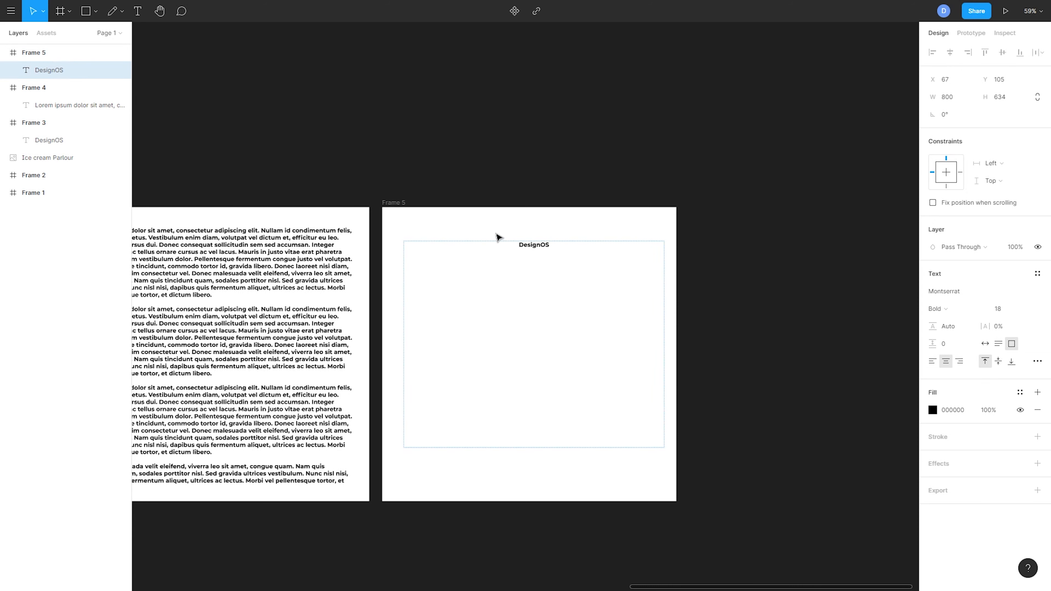
Align the DesignOS text in Frame 5 vertically to the middle of its box, and finally to the bottom
scroll(498, 237, "up", 4)
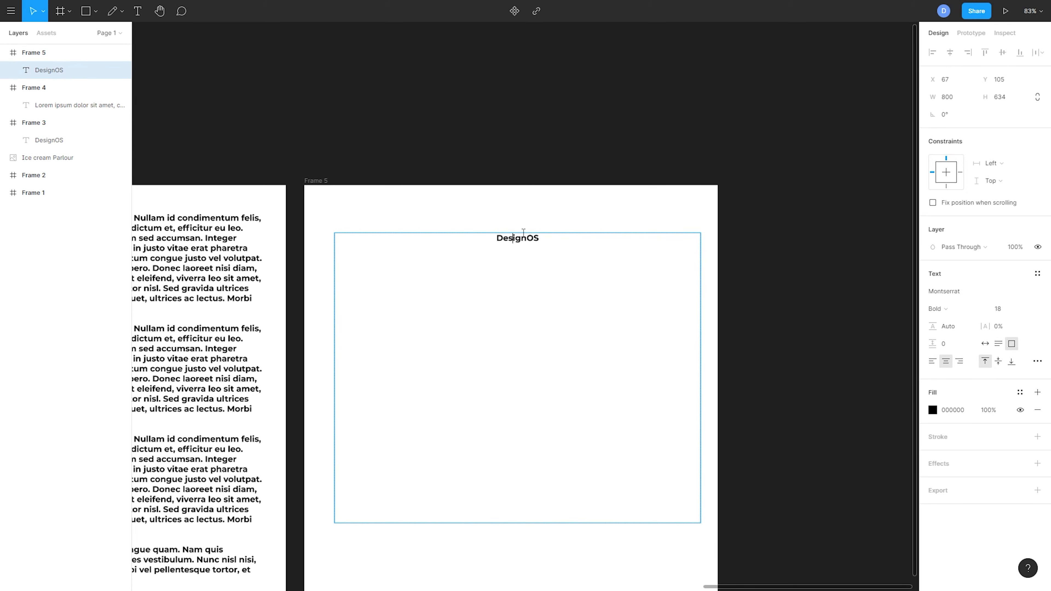
double_click(510, 239)
left_click(999, 362)
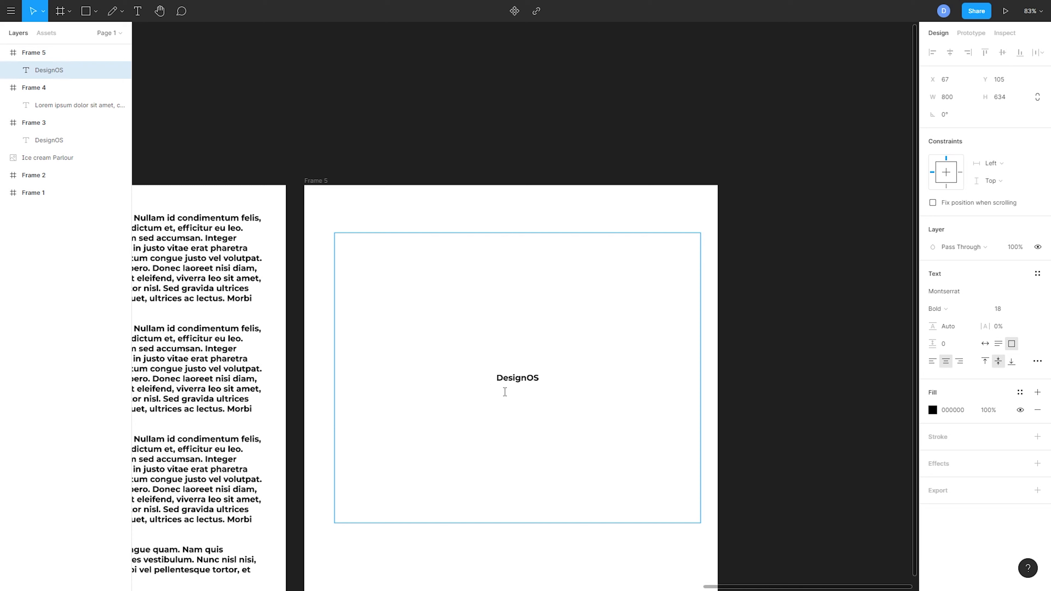
left_click(1011, 362)
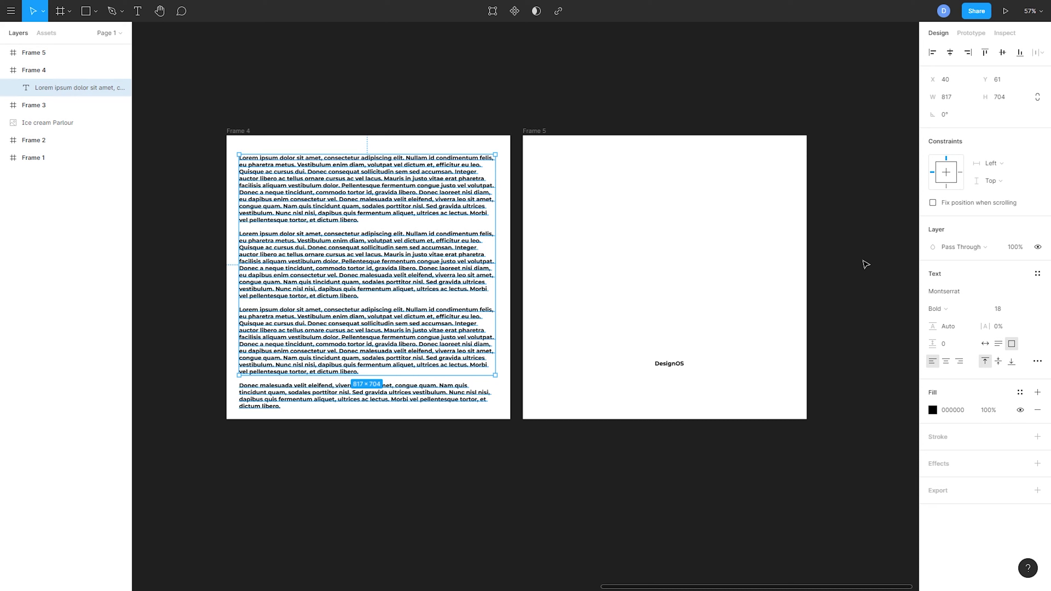
Open the type details for the lorem ipsum text in Frame 4, try justified alignment and restore left alignment
left_click(1040, 363)
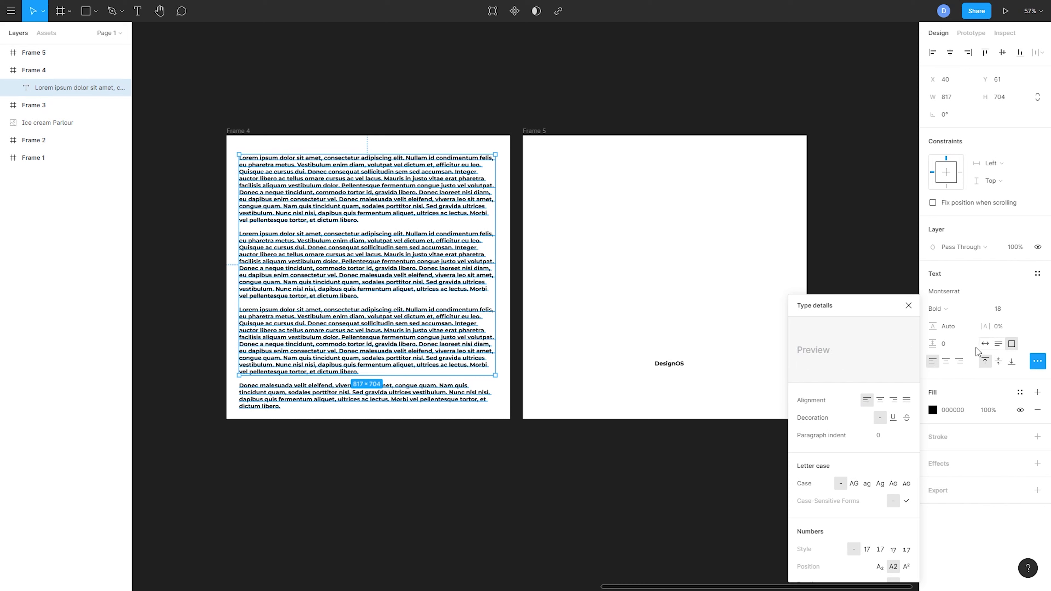
left_click(906, 401)
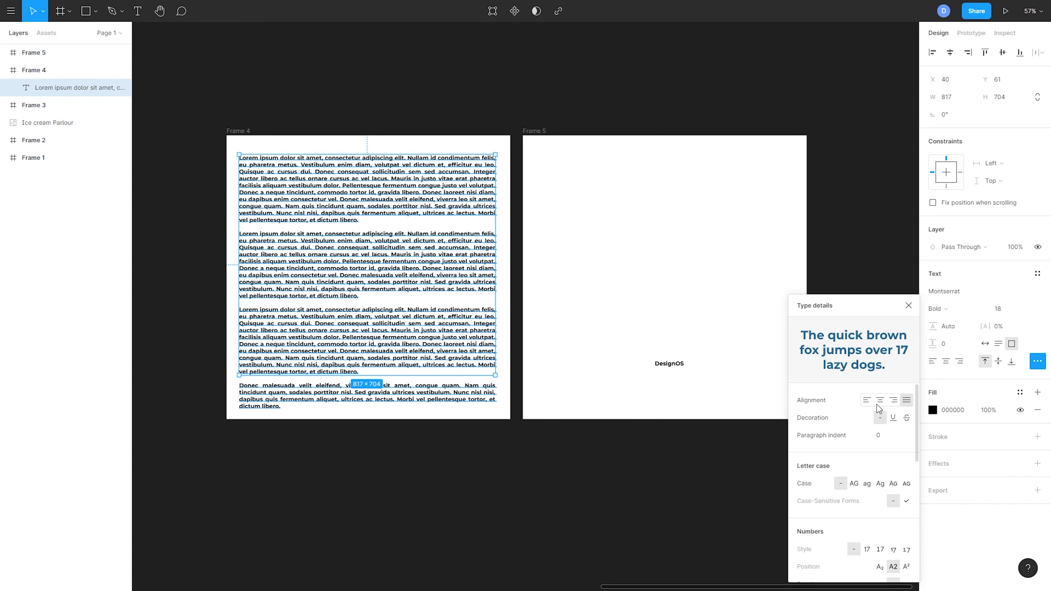
left_click(867, 400)
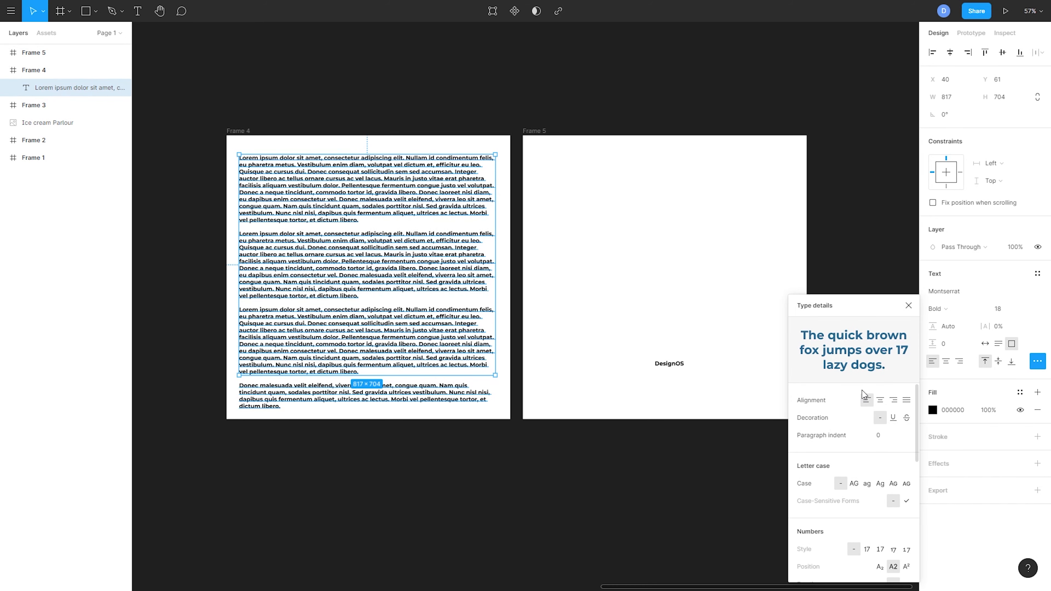
Try underline and strikethrough decoration on the lorem ipsum text, and set the decoration back to none
left_click(893, 417)
scroll(405, 338, "up", 5)
scroll(405, 341, "left", 3)
scroll(405, 342, "up", 2)
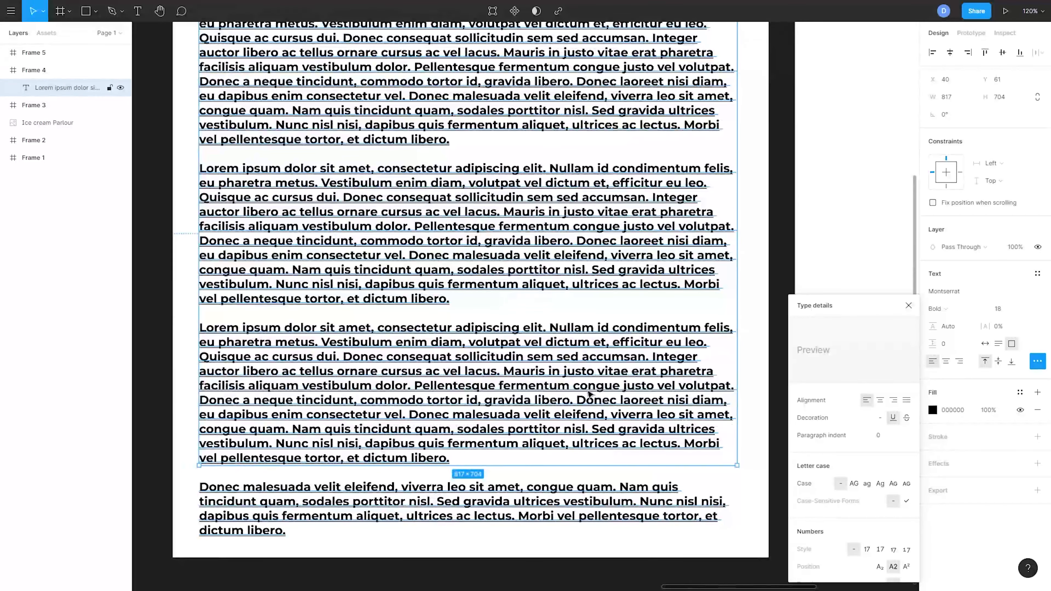
left_click(905, 419)
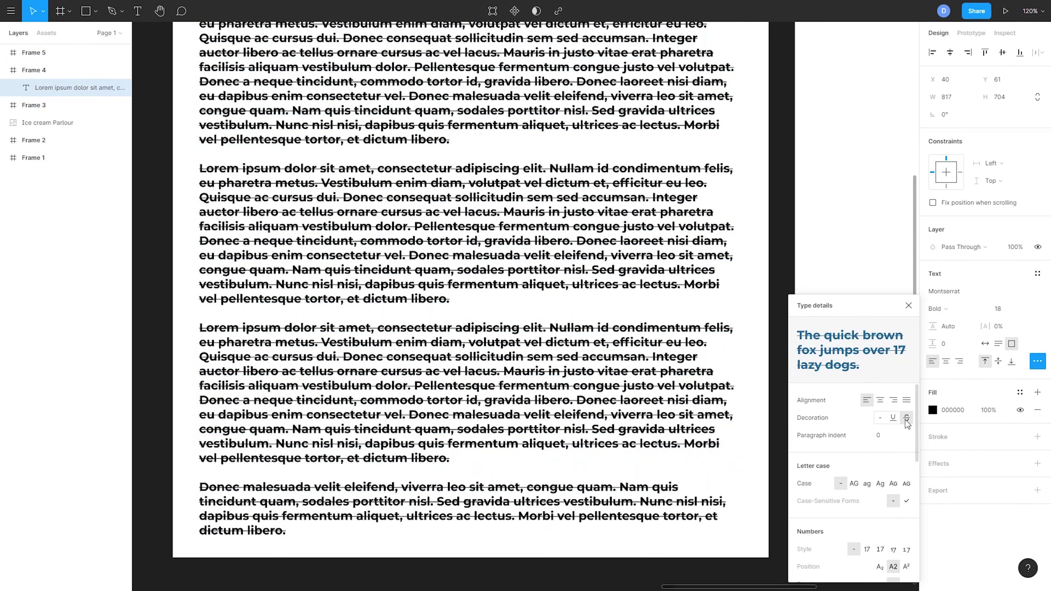
left_click(880, 419)
Try strikethrough on only the first line of the second lorem ipsum paragraph, and reset its decoration to none
scroll(504, 377, "up", 4)
scroll(504, 376, "left", 1)
double_click(472, 353)
left_click(465, 356)
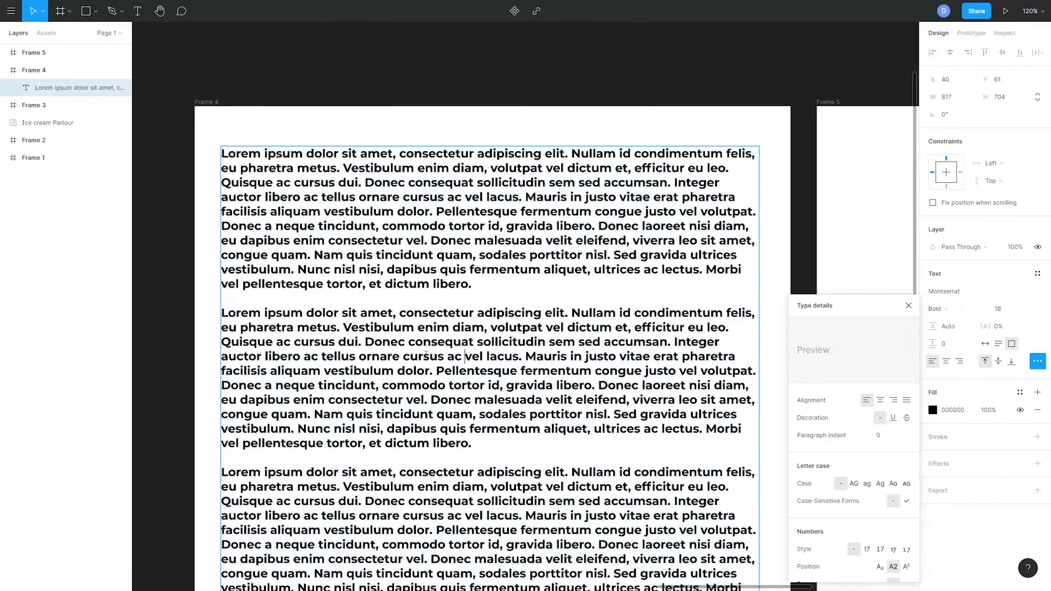
left_click_drag(222, 311, 759, 316)
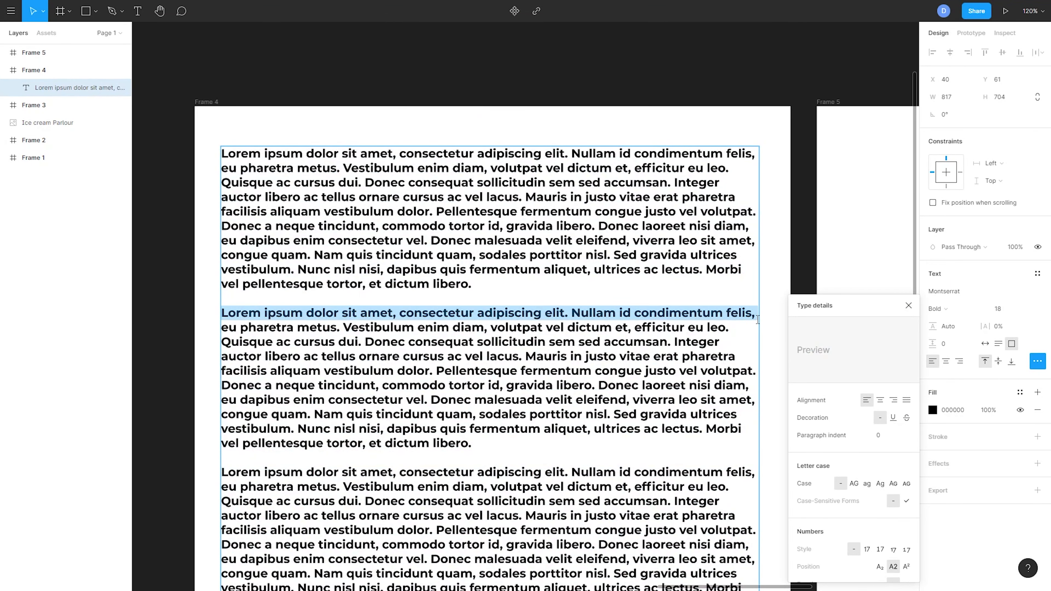
left_click(906, 418)
left_click(880, 418)
Set the paragraph indent of the lorem ipsum text to 20
scroll(329, 246, "down", 1)
left_click_drag(329, 247, 314, 164)
left_click(882, 435)
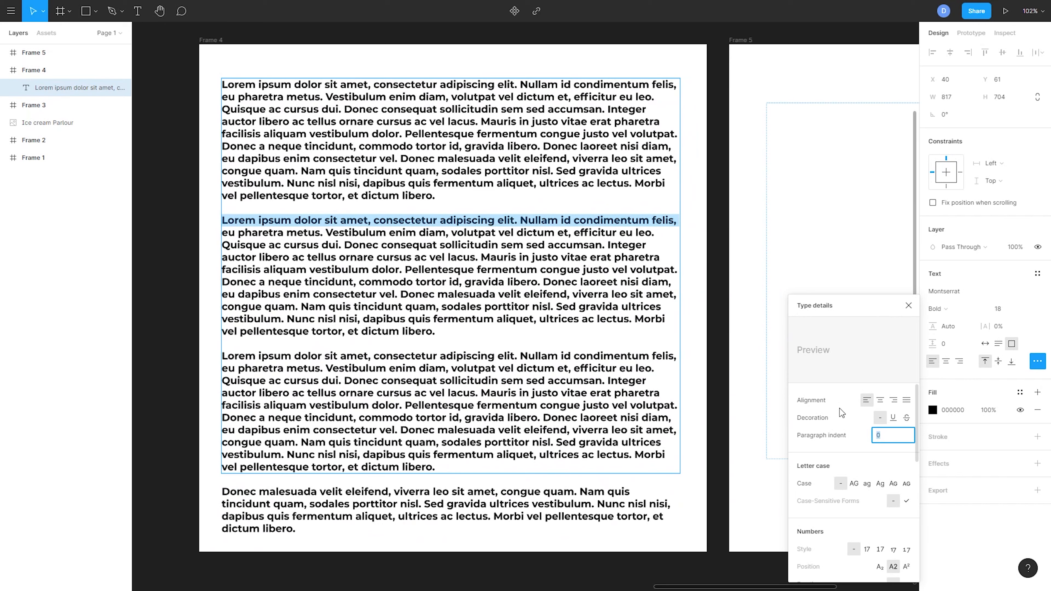
type("20")
key("Return")
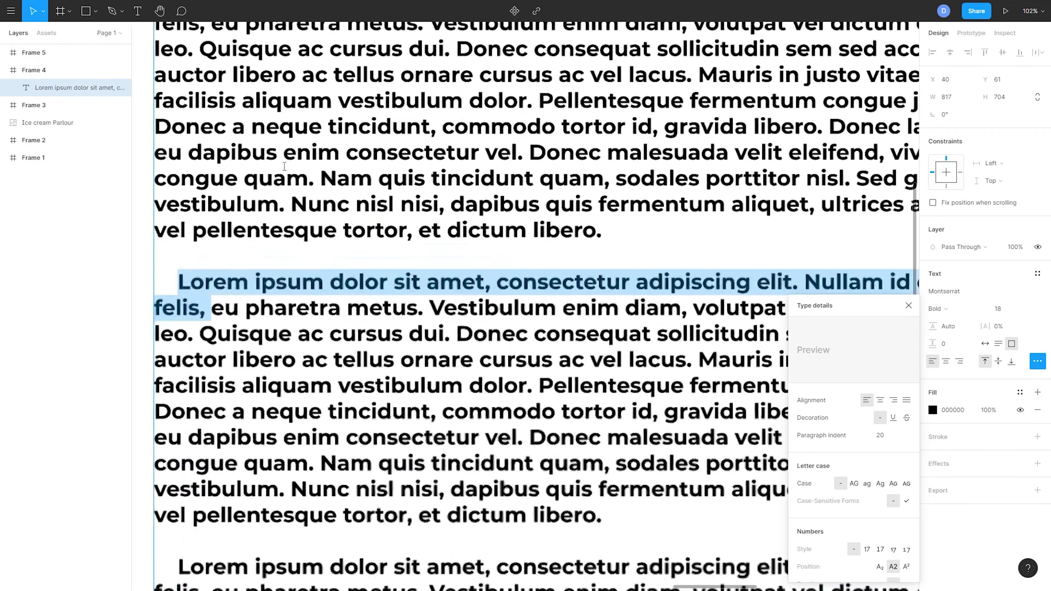
left_click_drag(194, 261, 335, 289)
left_click(315, 316)
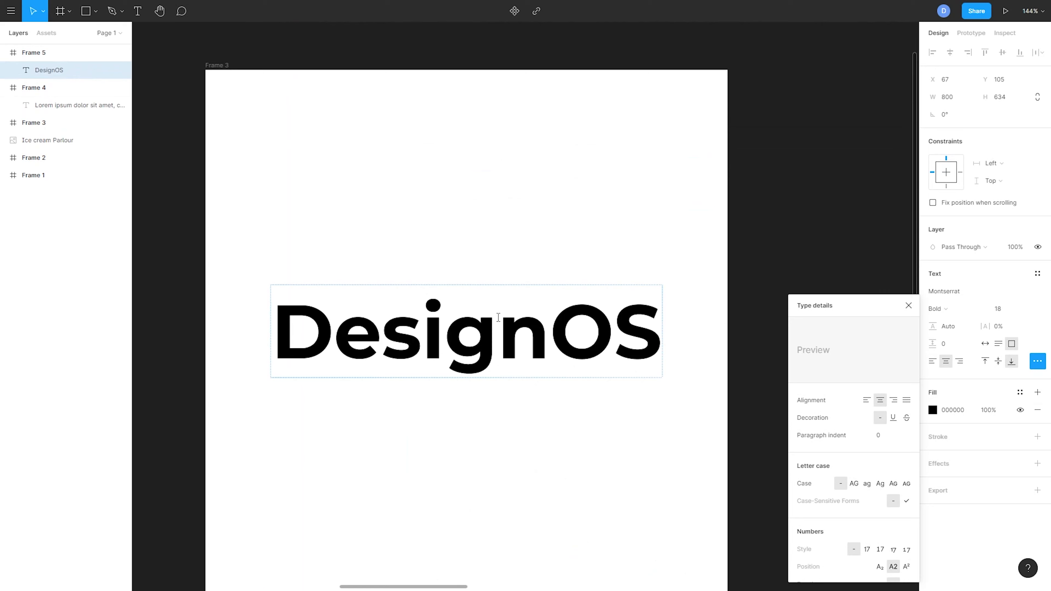
Try uppercase and lowercase letter case on the DesignOS text in Frame 3
double_click(515, 314)
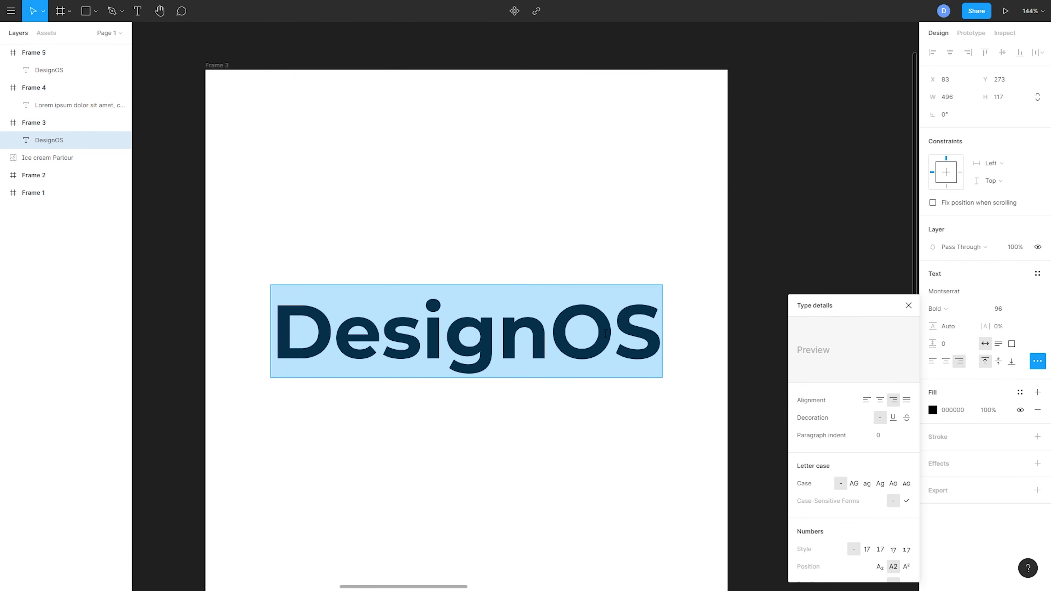
left_click(853, 484)
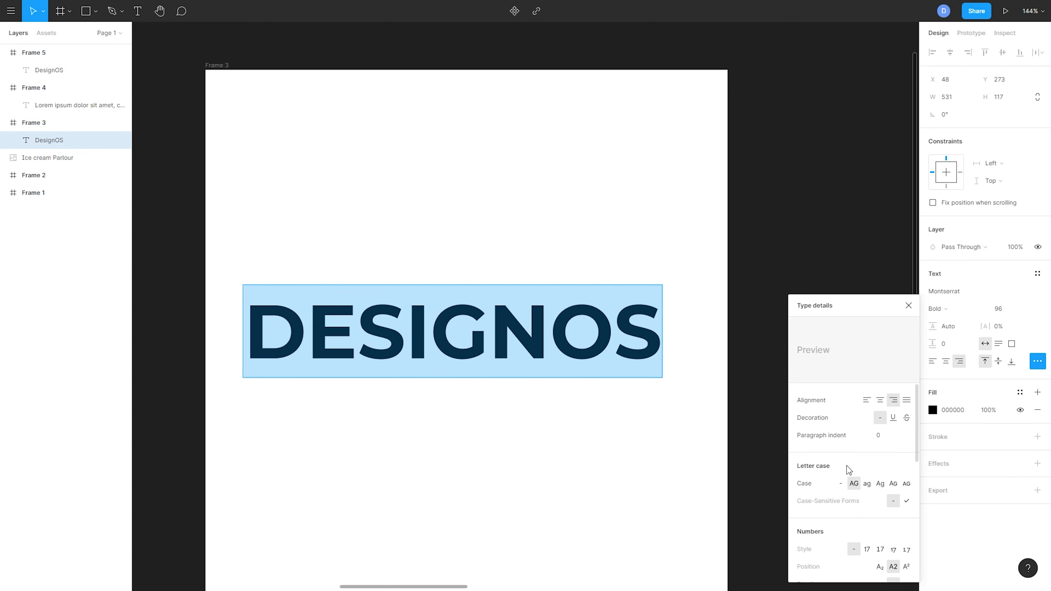
left_click(867, 483)
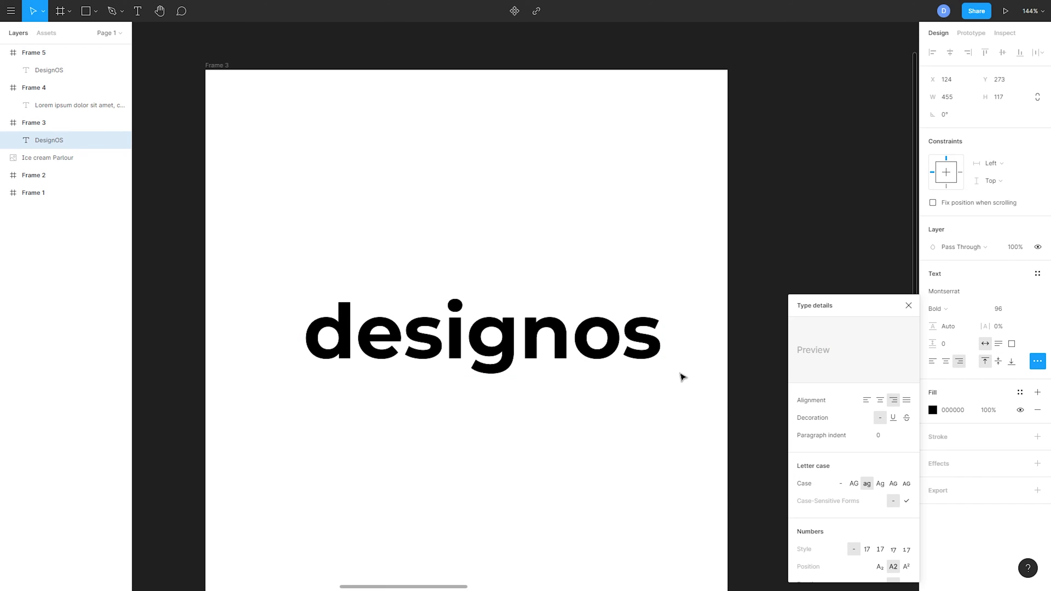
Replace the DesignOS text in Frame 3 with "The quick brown fox"
double_click(604, 326)
key("BackSpace")
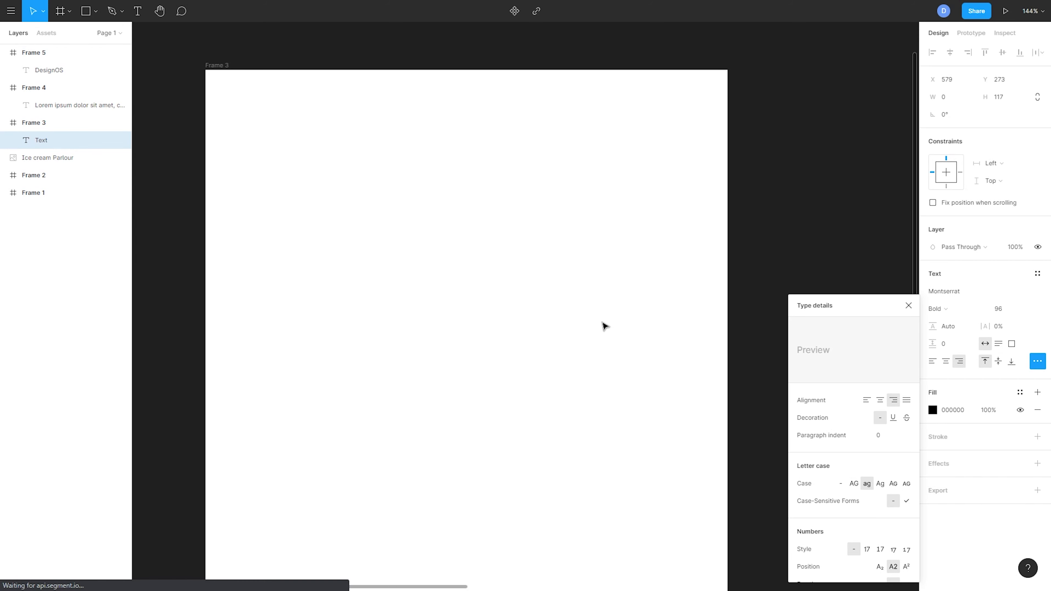
type("The quic")
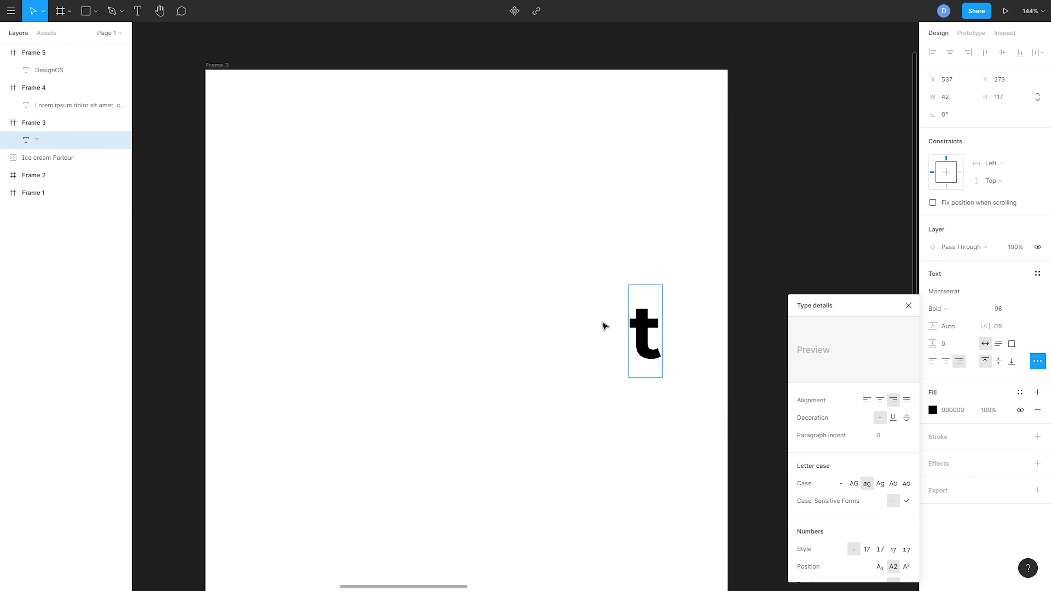
type("k brown fox")
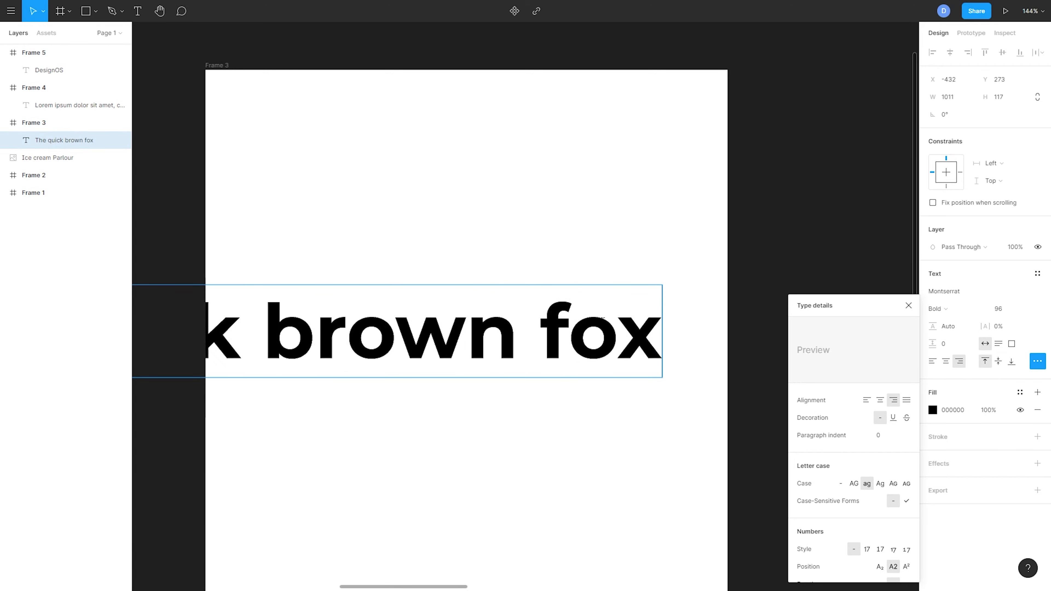
Set the font size of the quick brown fox text to 64 and center it horizontally in Frame 3
key("ctrl+a")
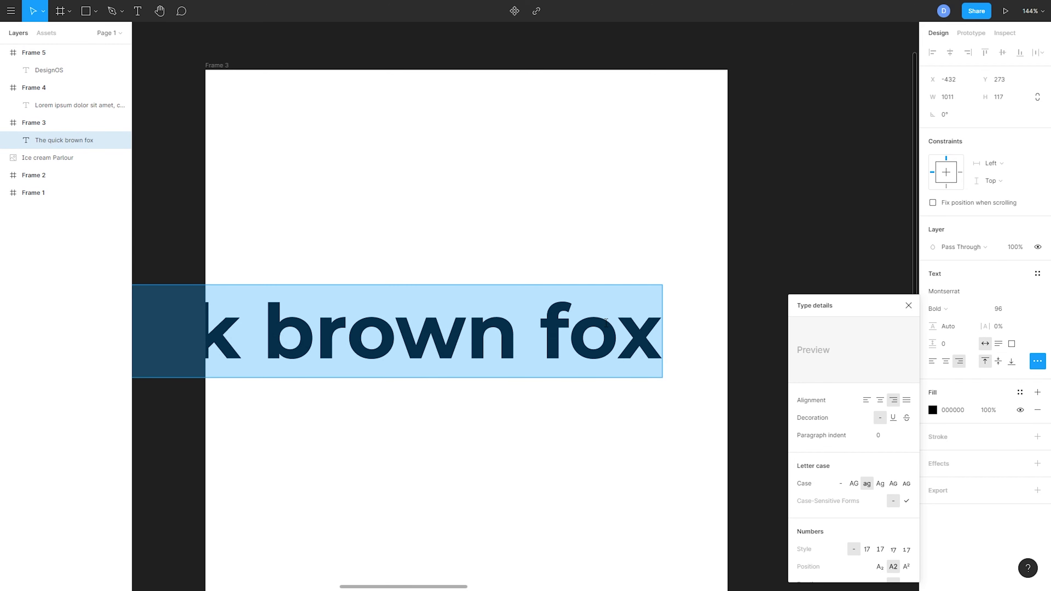
left_click(1029, 310)
left_click(1025, 285)
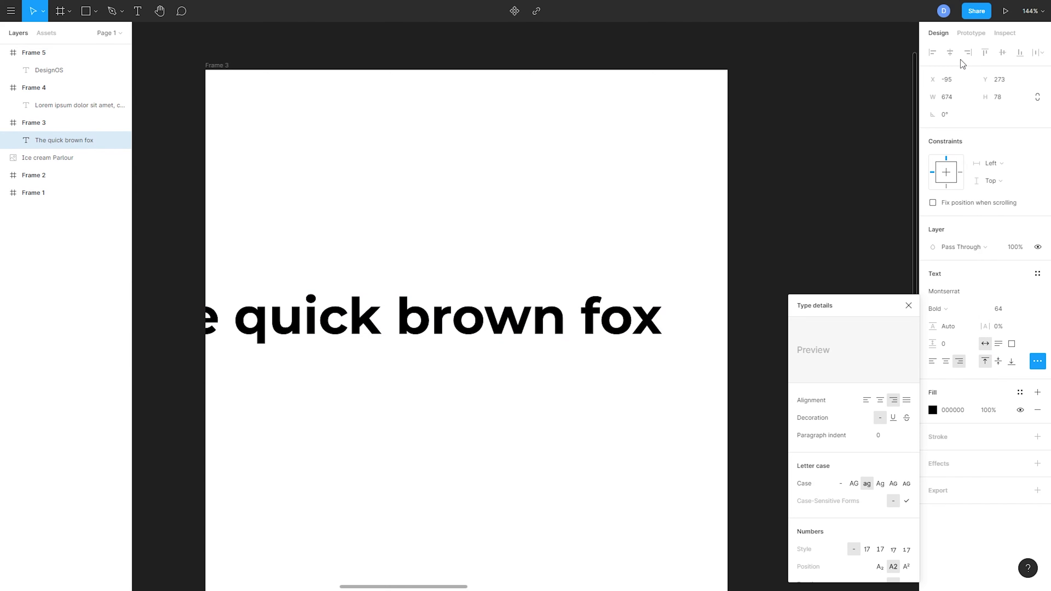
left_click(950, 52)
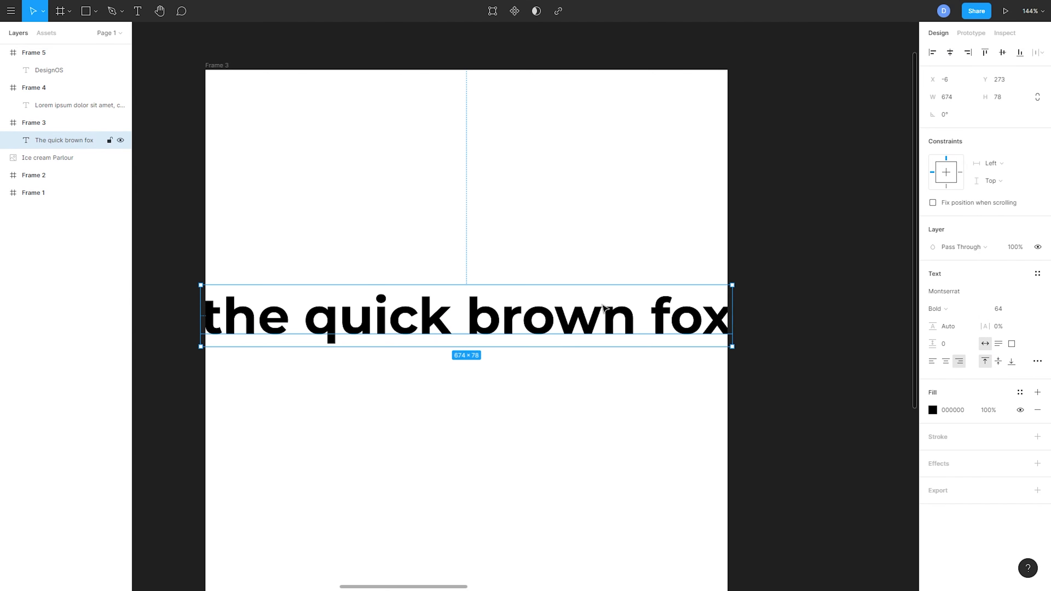
Reduce the quick brown fox text to font size 36 and center it horizontally and vertically in Frame 3
key("Return")
left_click(1029, 309)
left_click(1025, 282)
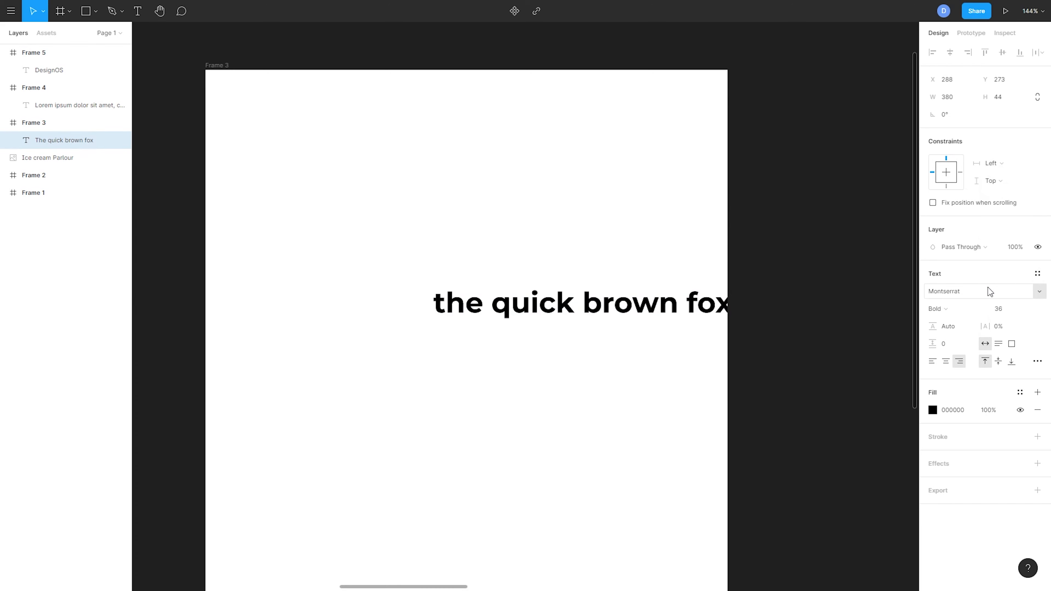
key("Escape")
left_click(949, 53)
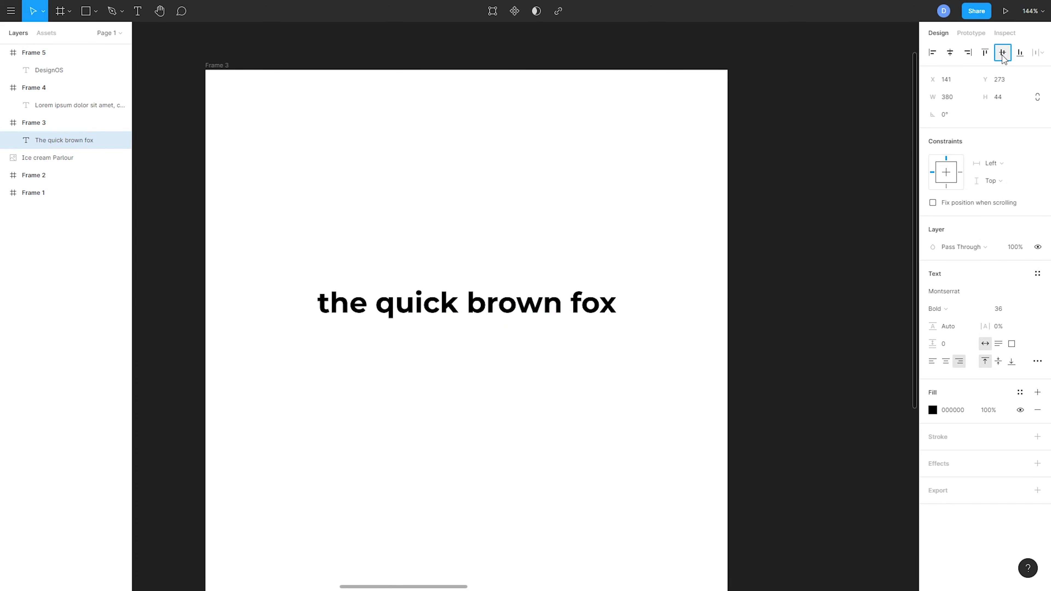
left_click(1002, 52)
Apply title case to the quick brown fox text in the type details, and switch it to small caps
left_click(675, 324)
double_click(545, 315)
left_click(1037, 361)
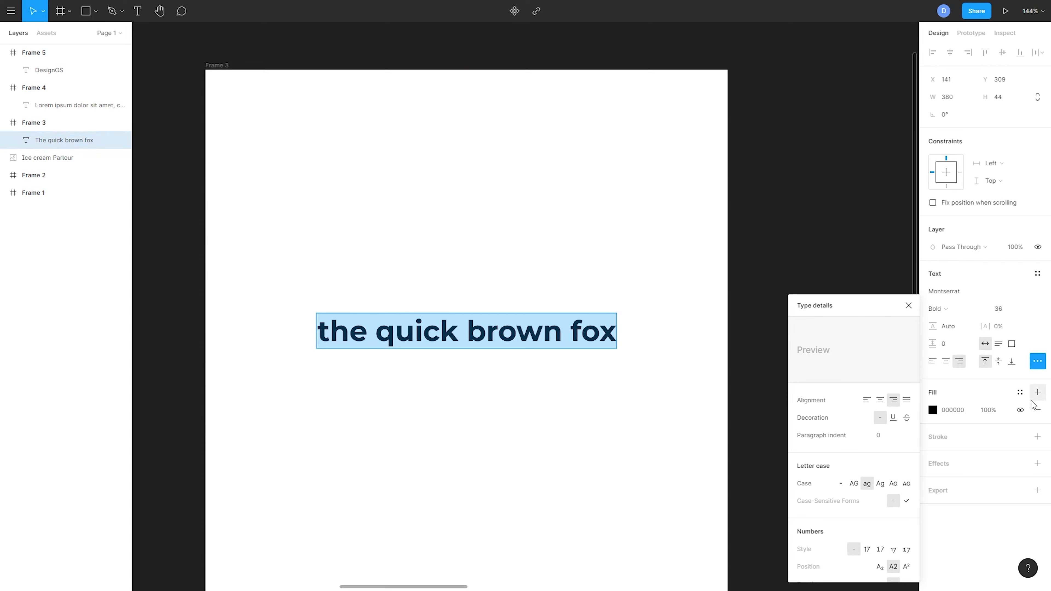
left_click(880, 482)
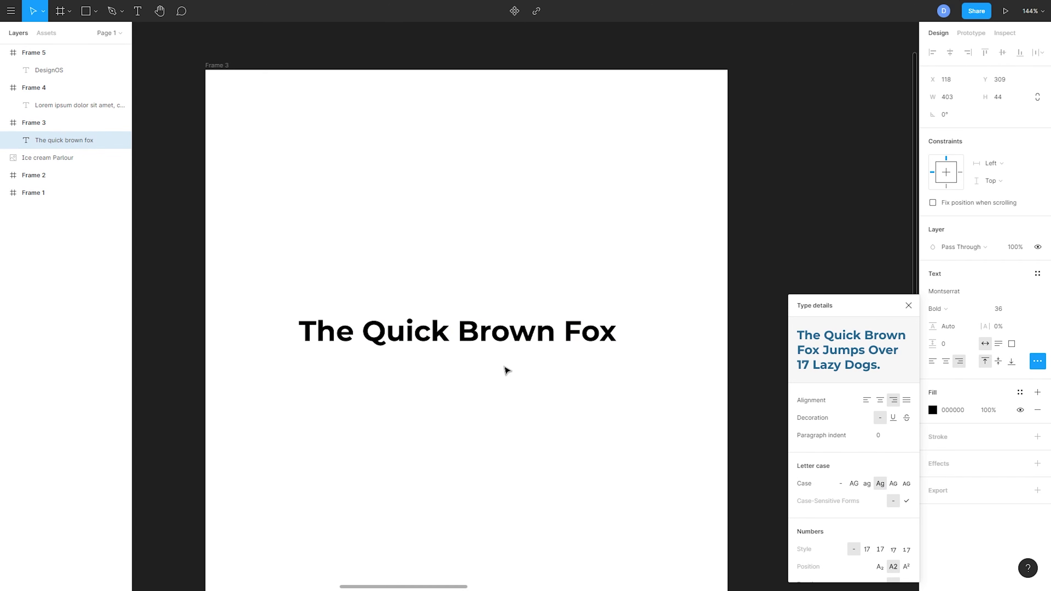
left_click(894, 483)
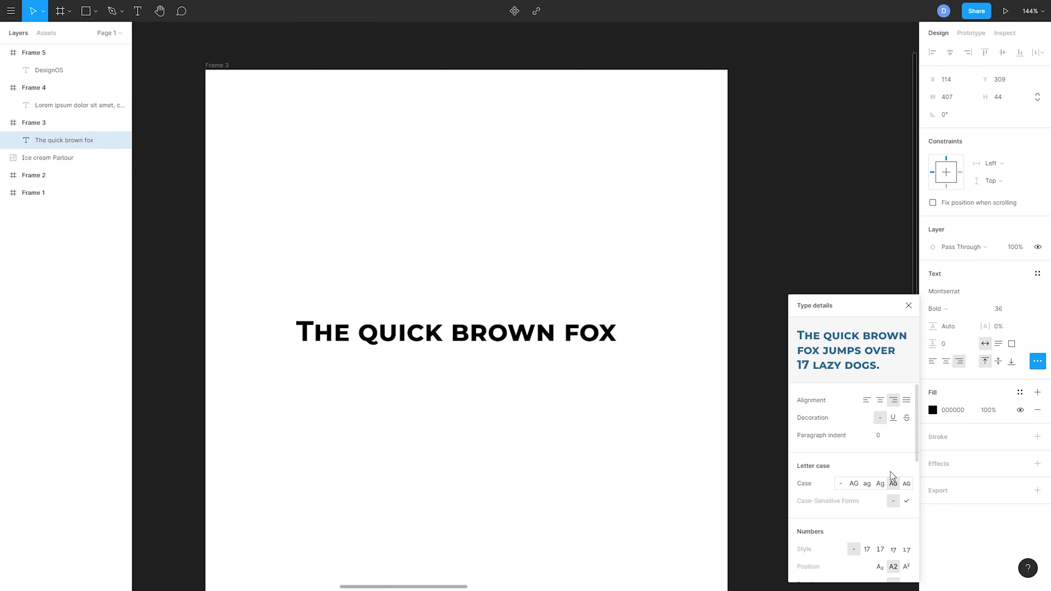
Compare the full-height initial T with the remaining small-cap letters by selecting each part of the phrase
double_click(312, 334)
left_click_drag(312, 334, 301, 335)
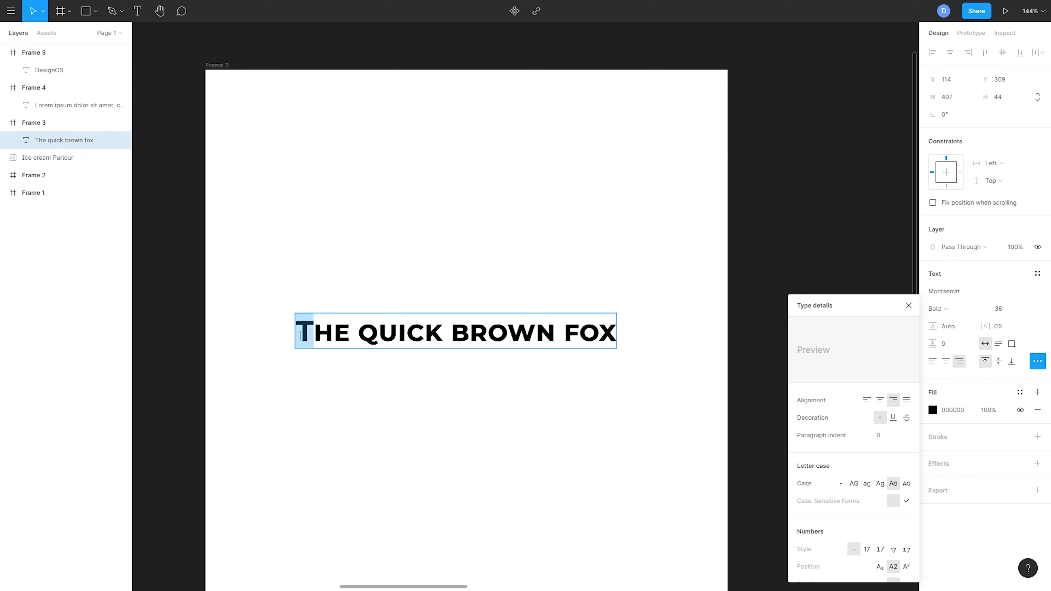
left_click_drag(313, 335, 755, 420)
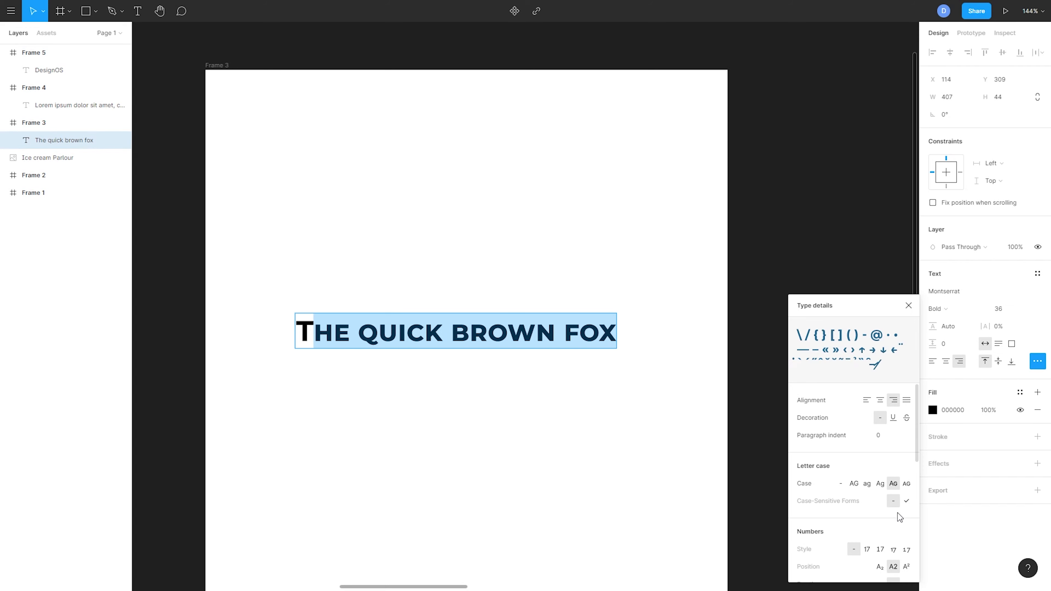
Apply forced small caps to the whole quick brown fox phrase, and return it to lowercase with no case option
key("ctrl+a")
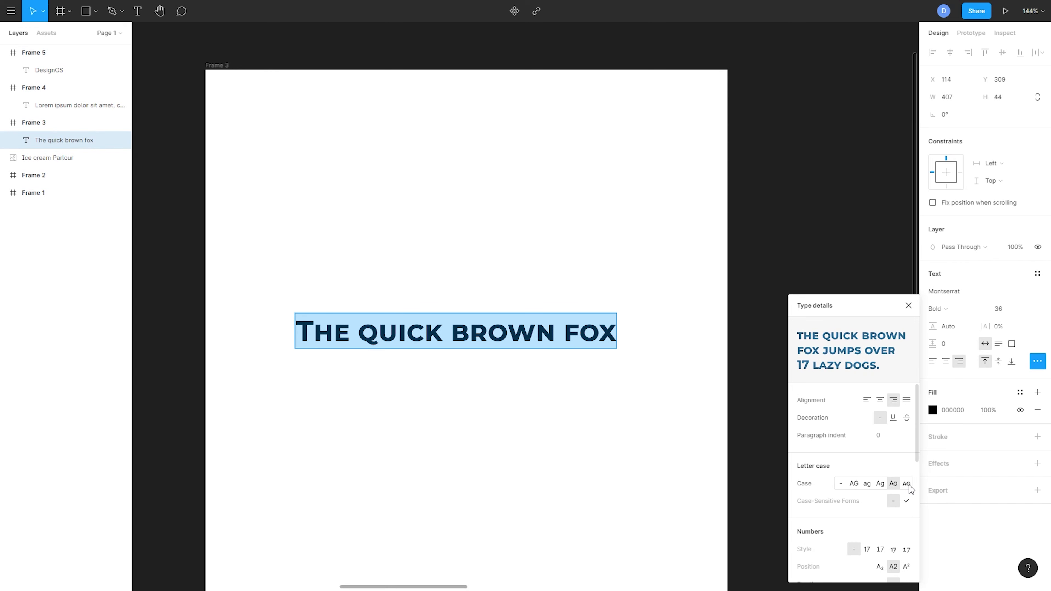
left_click(907, 483)
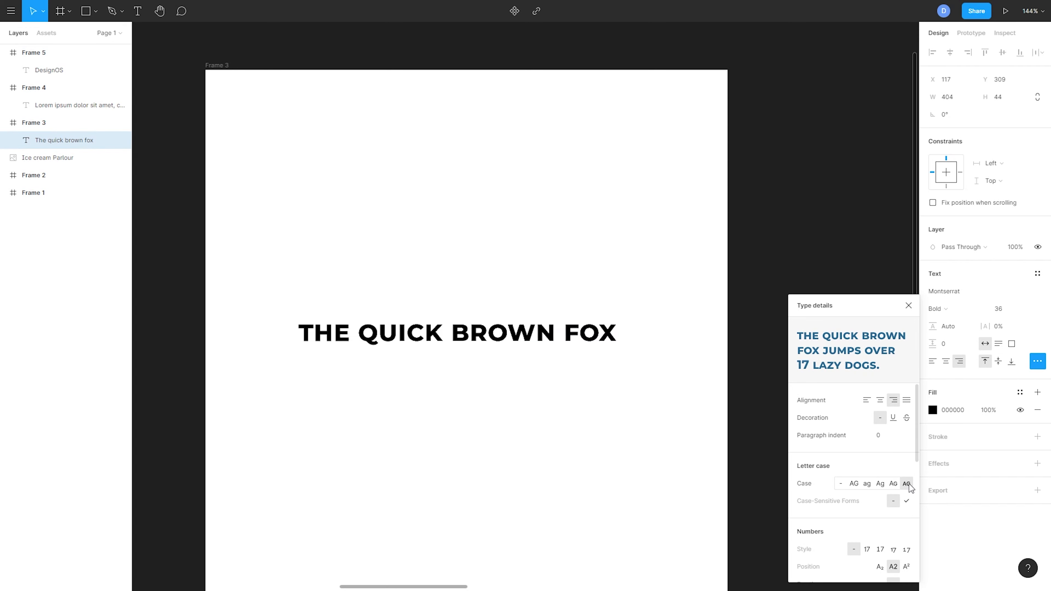
left_click(407, 337)
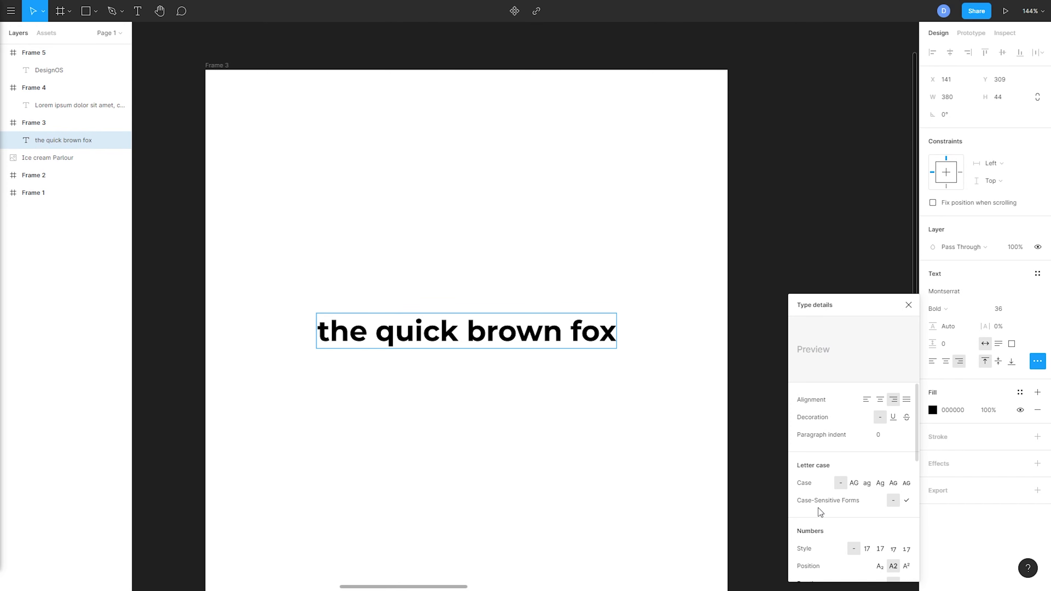
Set the font of the quick brown fox text to Roboto and apply uppercase to it
left_click(1006, 290)
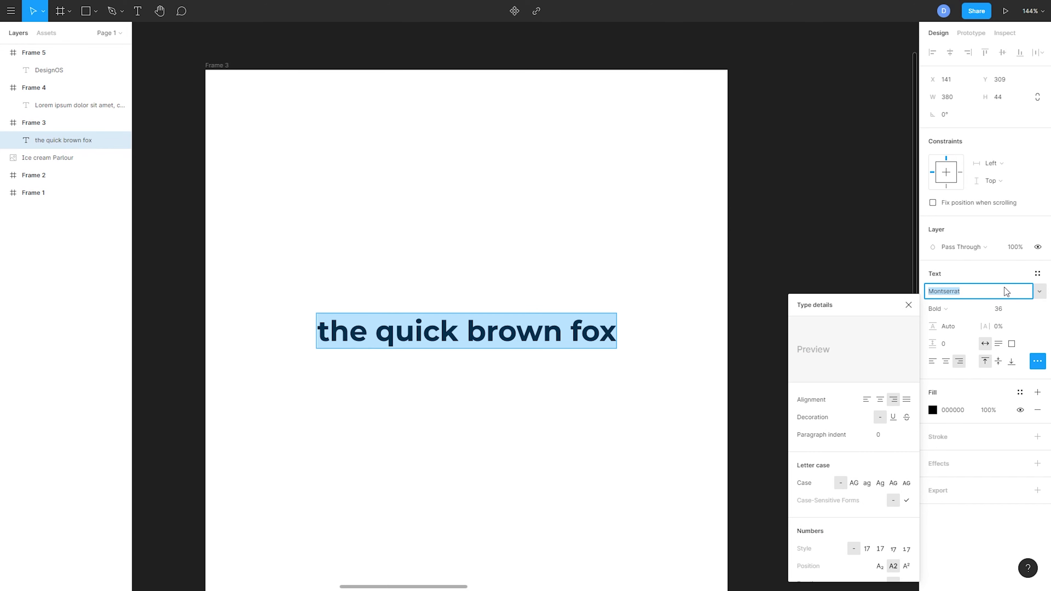
type("Roboto")
key("Return")
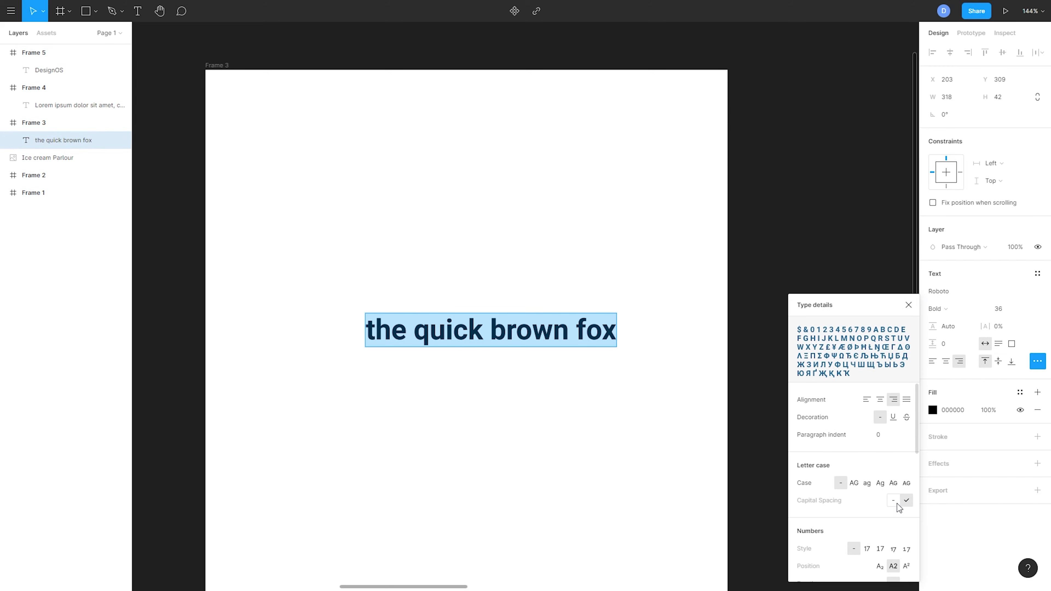
left_click(853, 484)
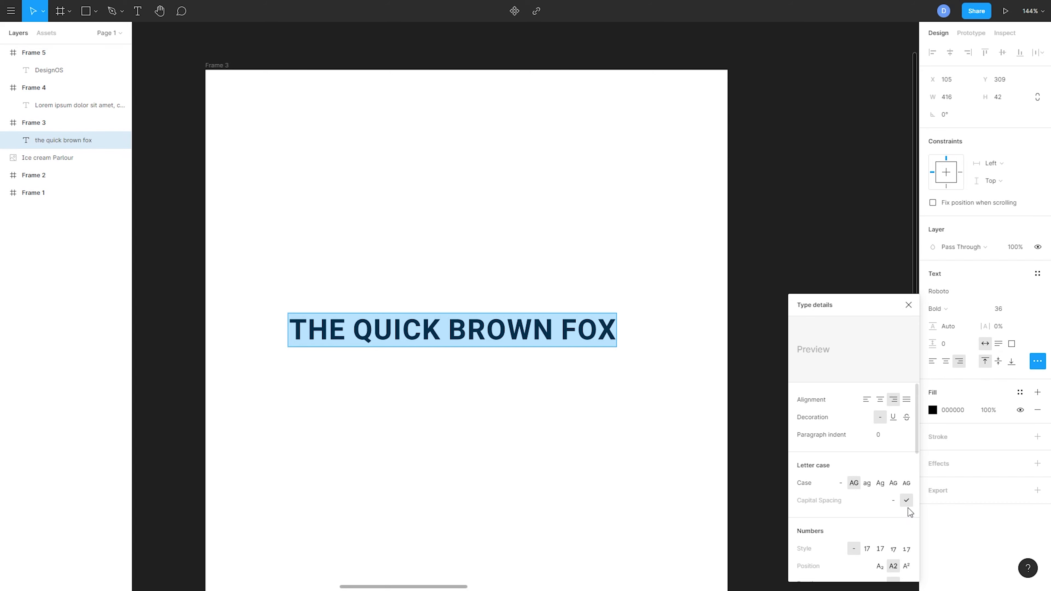
Turn capital spacing off and back on for the uppercase phrase to compare its letter spacing
scroll(894, 497, "down", 2)
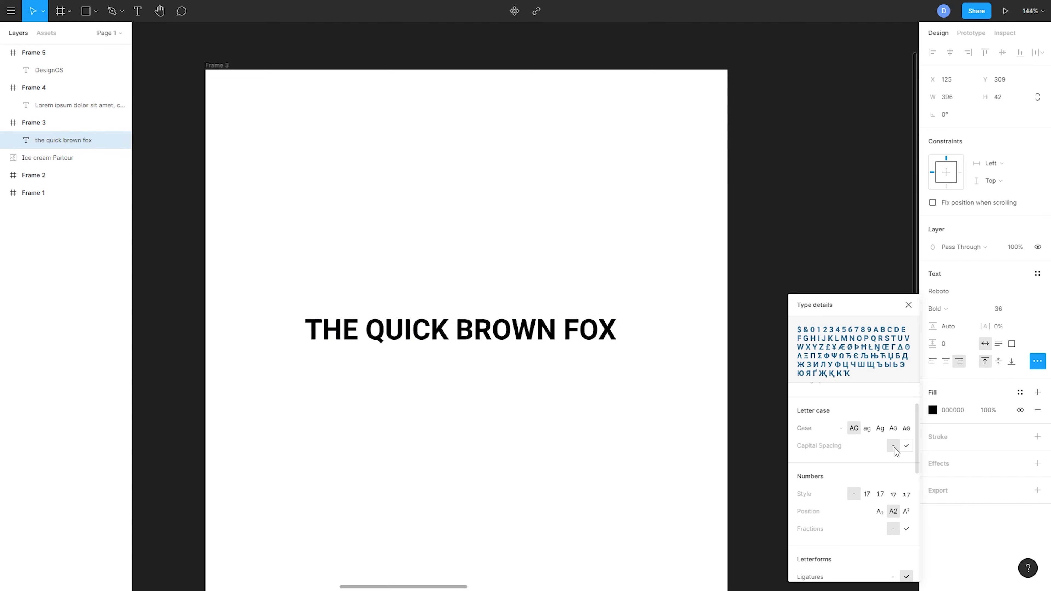
left_click(893, 447)
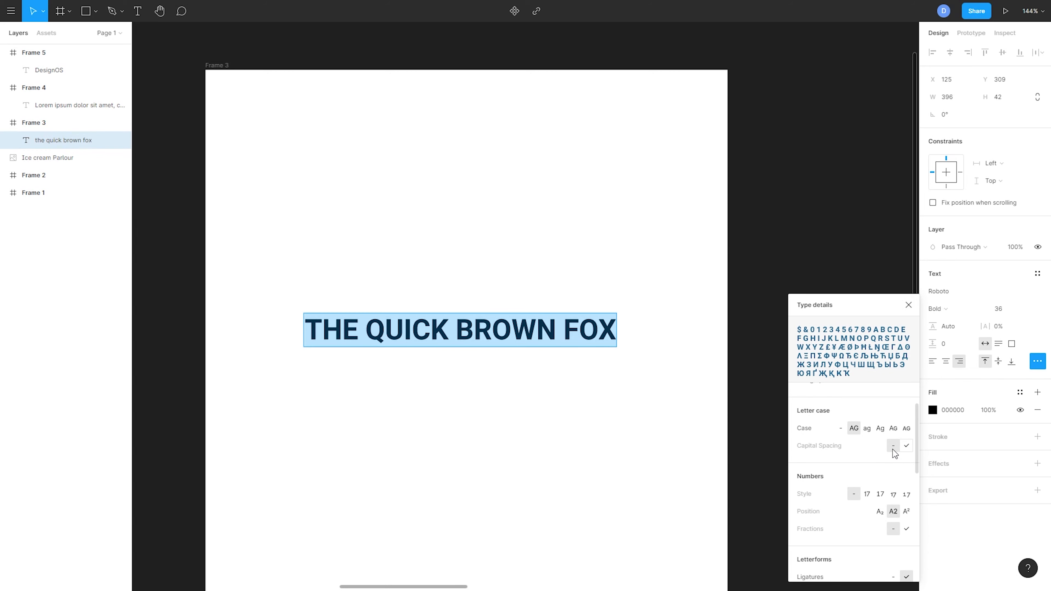
left_click(906, 447)
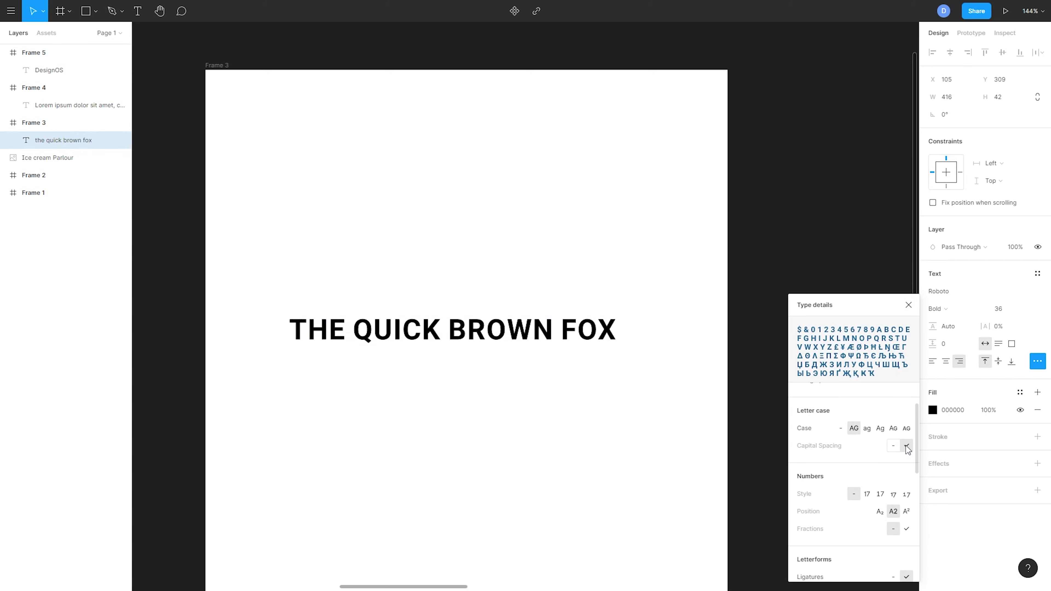
Replace the whole quick brown fox phrase in Frame 3 with the number 247
scroll(856, 534, "down", 1)
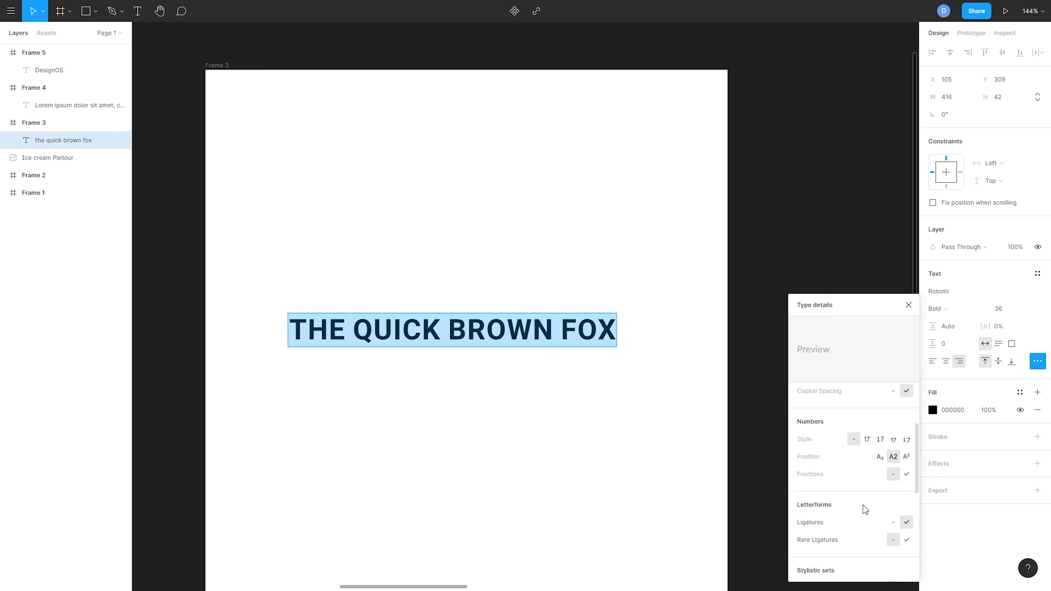
left_click(551, 330)
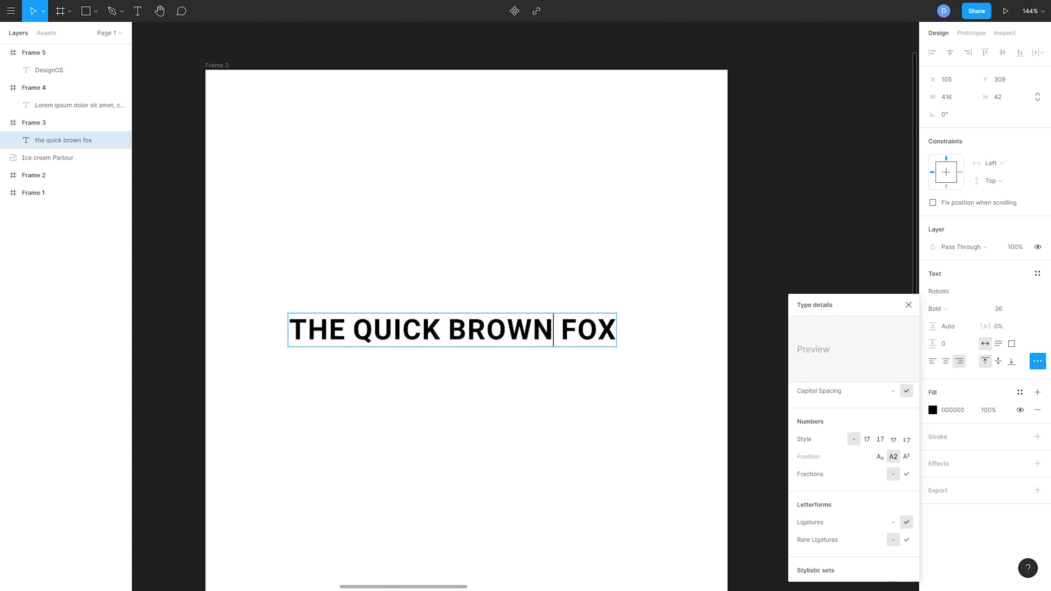
key("ctrl+a")
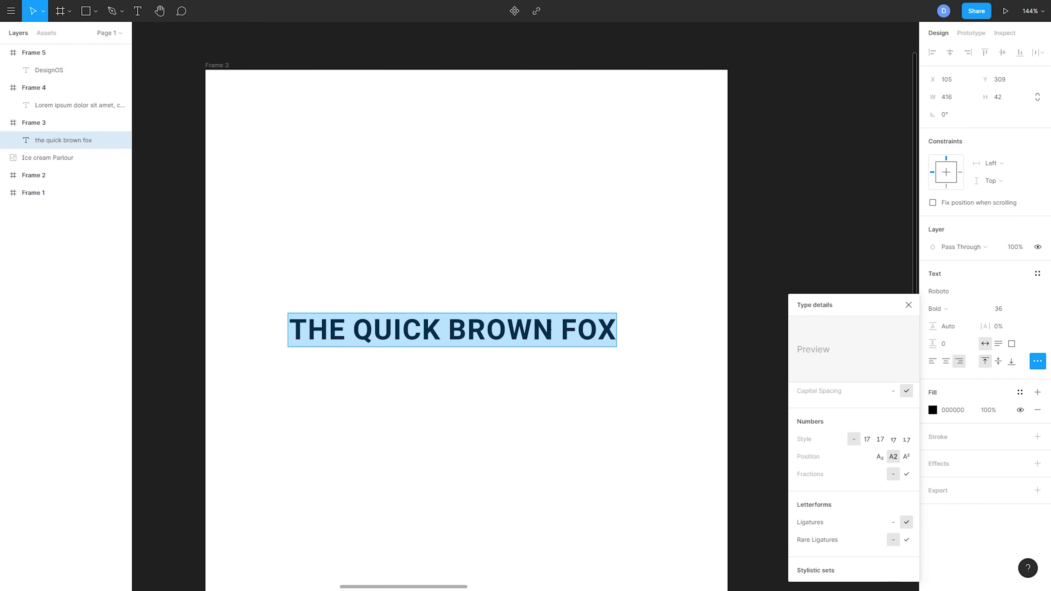
type("247")
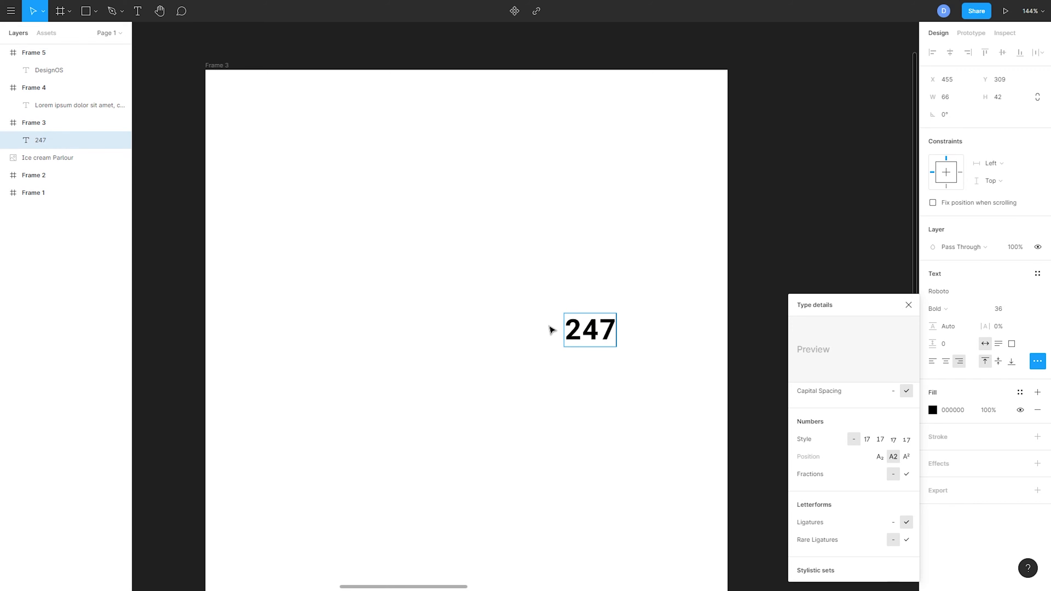